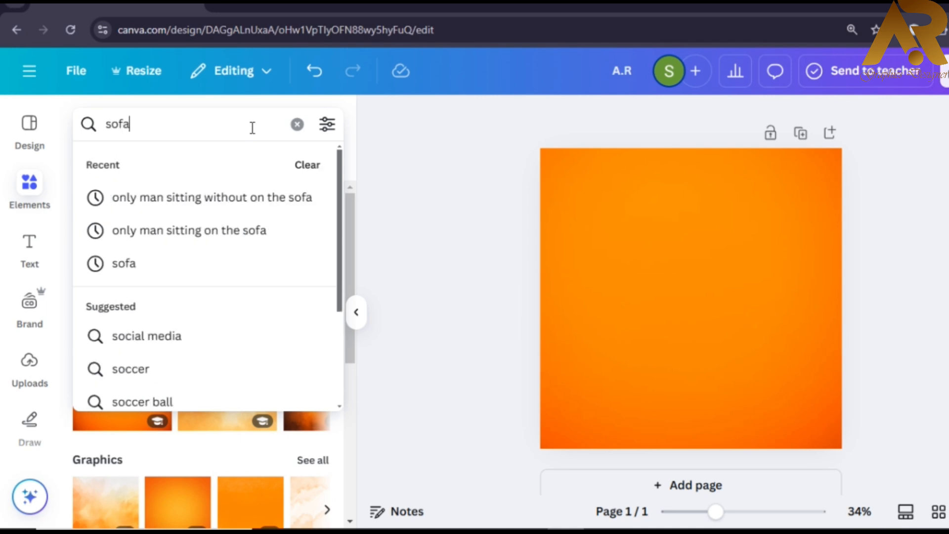
- Add the green sofa photo from a 'sofa' search, shrink it to about 683×349 and tilt it about -13°
{"action": "key", "text": "Return"}
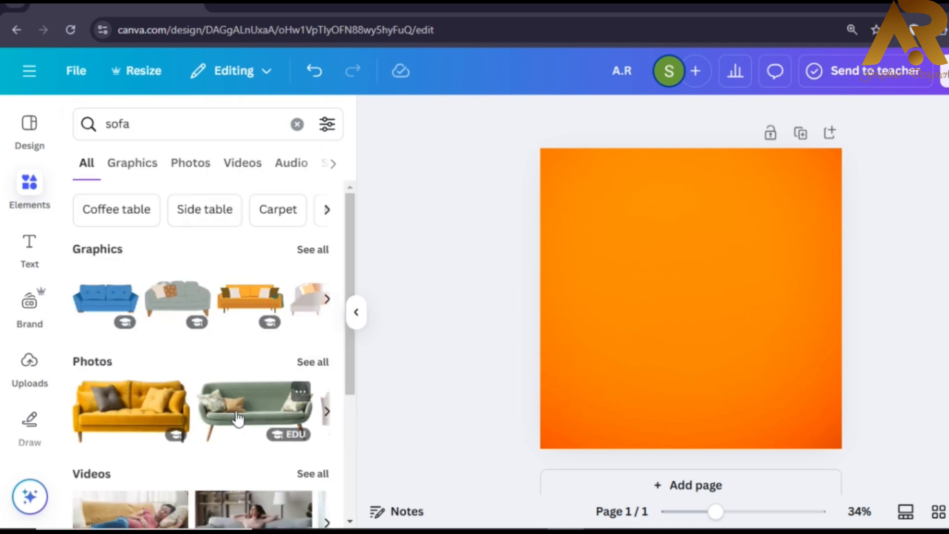
{"action": "left_click", "coordinate": [219, 423]}
{"action": "left_click_drag", "start_coordinate": [751, 324], "coordinate": [753, 330]}
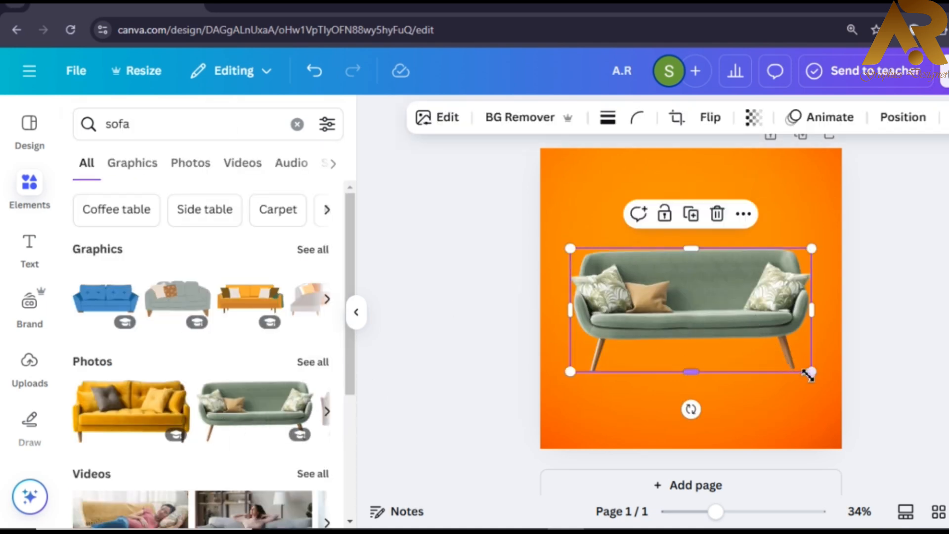
{"action": "left_click_drag", "start_coordinate": [809, 386], "coordinate": [778, 350]}
{"action": "left_click_drag", "start_coordinate": [690, 302], "coordinate": [707, 308]}
{"action": "left_click_drag", "start_coordinate": [796, 361], "coordinate": [778, 354]}
{"action": "mouse_move", "coordinate": [689, 394]}
{"action": "left_mouse_down"}
{"action": "mouse_move", "coordinate": [709, 394]}
{"action": "mouse_move", "coordinate": [698, 392]}
{"action": "left_mouse_up"}
{"action": "left_click", "coordinate": [887, 301]}
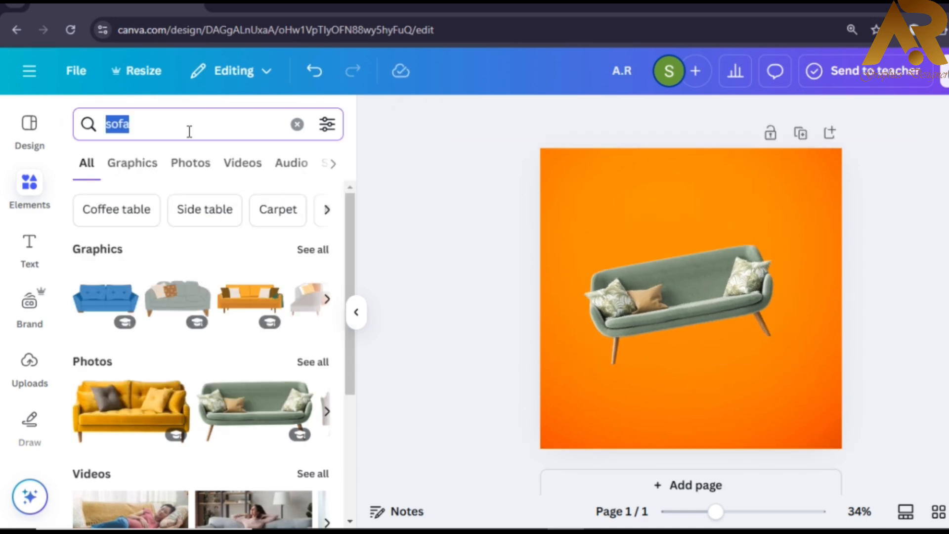
- Search 'black blur' and place the grey blur graphic, shrunk, beneath the sofa
{"action": "type", "text": "black bl"}
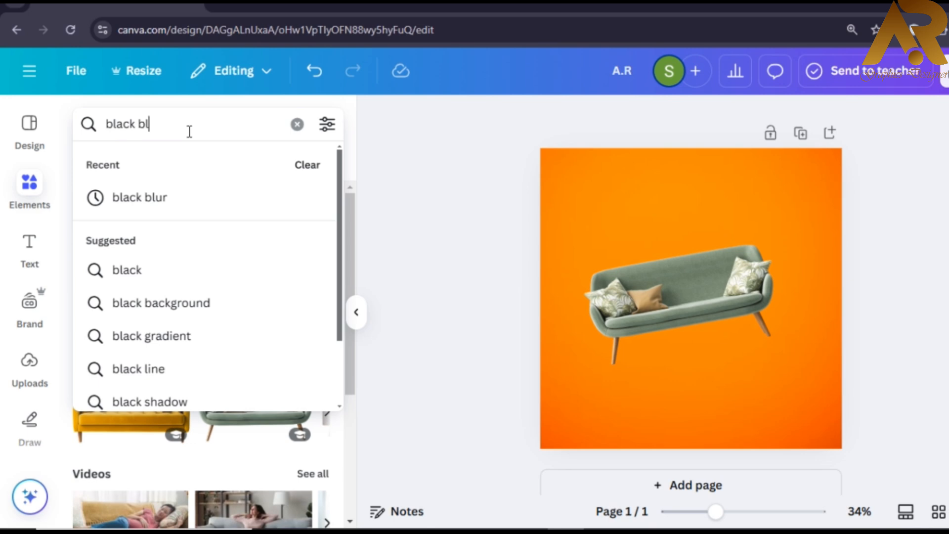
{"action": "left_click", "coordinate": [197, 209]}
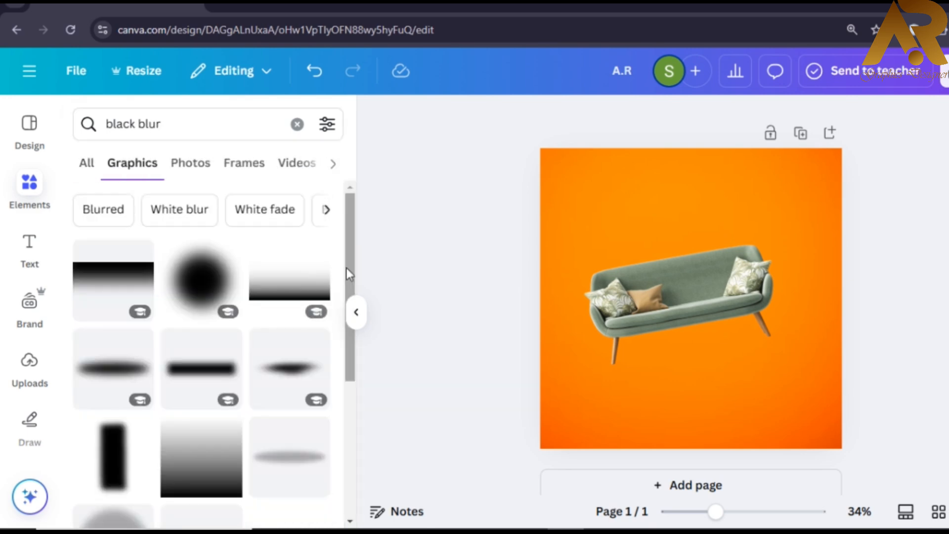
{"action": "left_click_drag", "start_coordinate": [346, 268], "coordinate": [362, 322]}
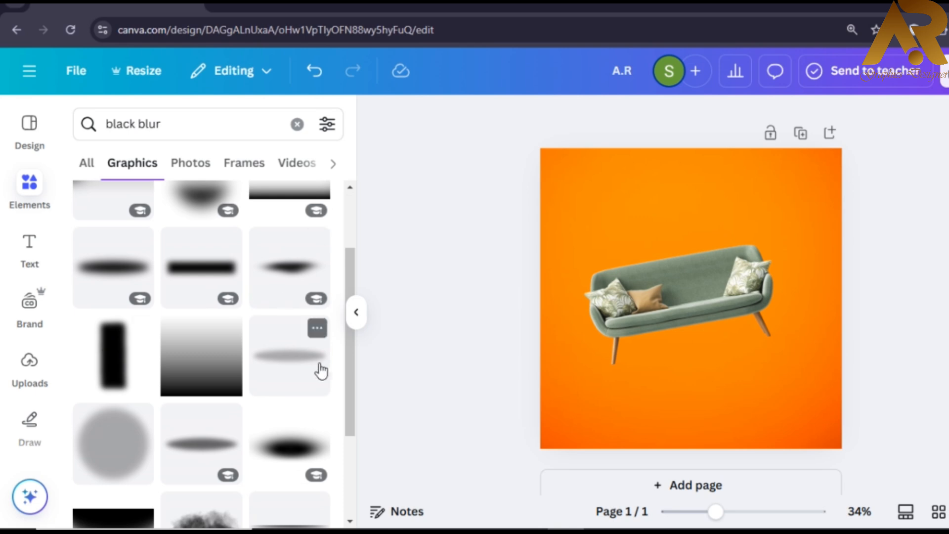
{"action": "left_click_drag", "start_coordinate": [320, 371], "coordinate": [697, 356]}
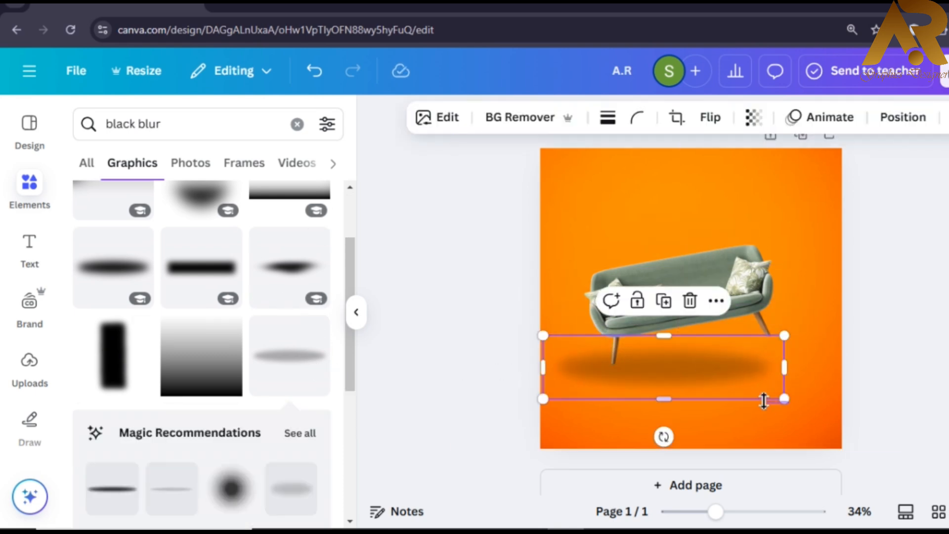
{"action": "left_click", "coordinate": [790, 407]}
{"action": "left_click", "coordinate": [731, 375]}
{"action": "left_click_drag", "start_coordinate": [785, 400], "coordinate": [687, 360]}
- Set the shadow's transparency to 53 and refit it snugly under the sofa
{"action": "left_click", "coordinate": [753, 118]}
{"action": "left_click", "coordinate": [734, 188]}
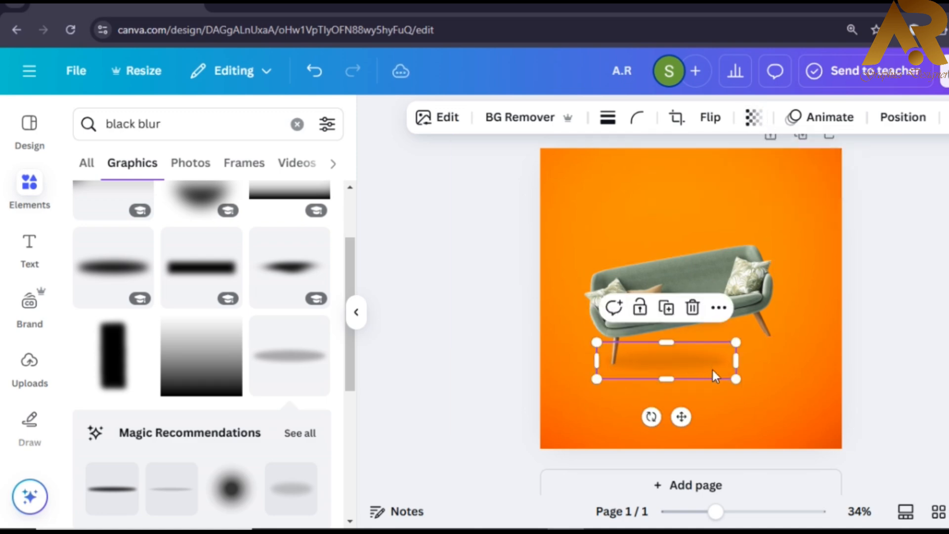
{"action": "left_click_drag", "start_coordinate": [735, 379], "coordinate": [767, 388]}
{"action": "mouse_move", "coordinate": [714, 362]}
{"action": "left_mouse_down"}
{"action": "mouse_move", "coordinate": [716, 354]}
{"action": "mouse_move", "coordinate": [709, 364]}
{"action": "left_mouse_up"}
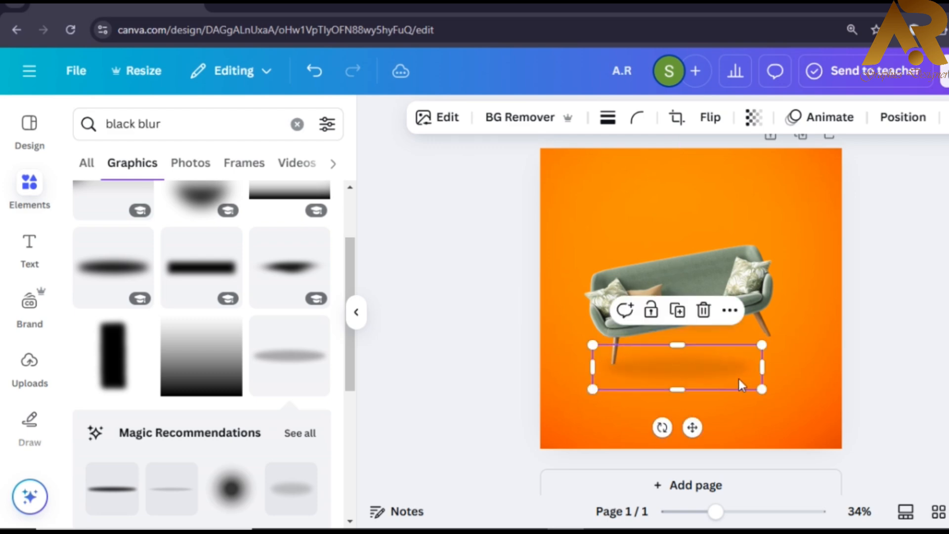
{"action": "left_click_drag", "start_coordinate": [756, 387], "coordinate": [669, 364]}
{"action": "left_click", "coordinate": [938, 279]}
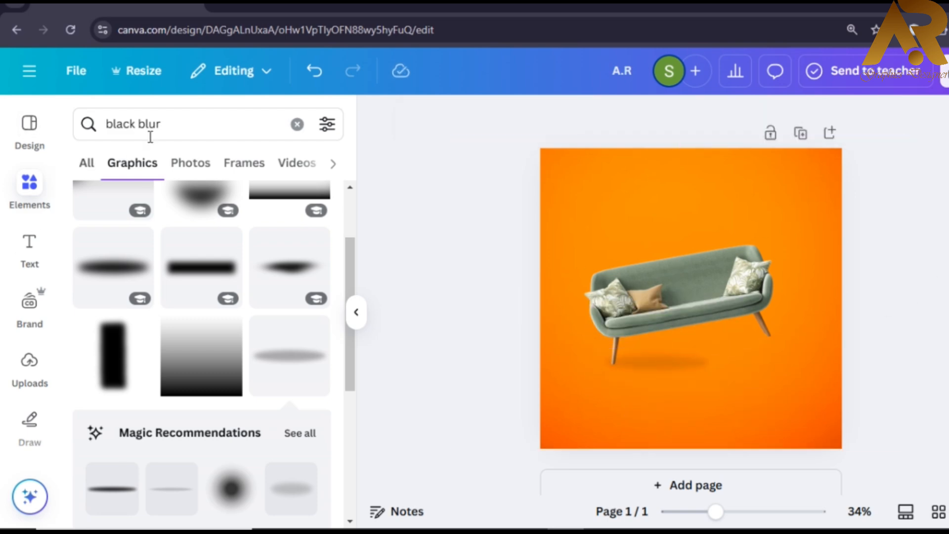
{"action": "left_click_drag", "start_coordinate": [173, 125], "coordinate": [21, 151]}
- Search 'man sitting action' and add the blue-jacket sitting man illustration
{"action": "type", "text": "man"}
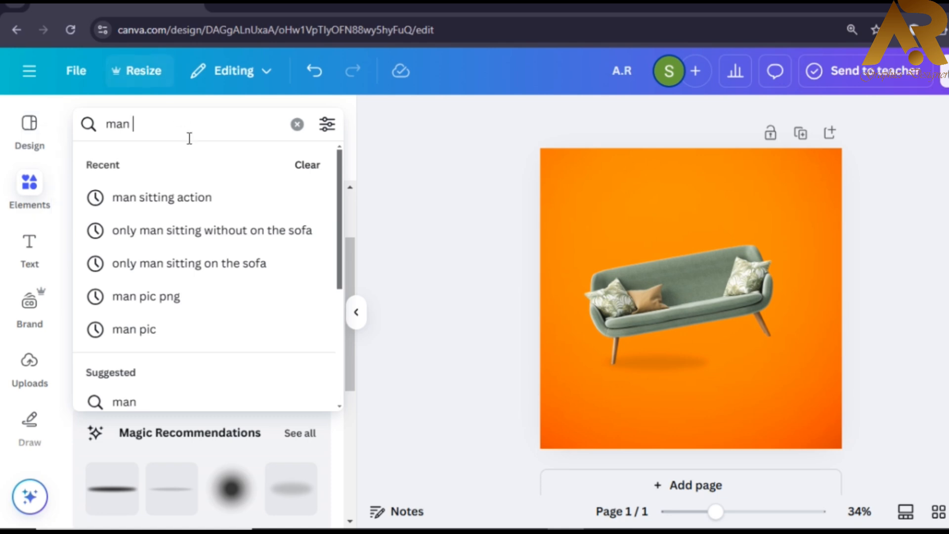
{"action": "left_click", "coordinate": [186, 197]}
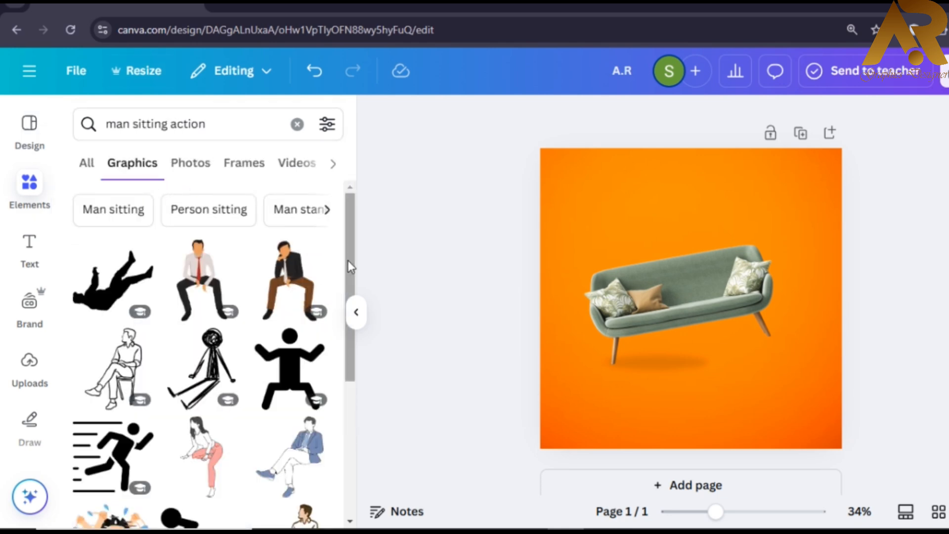
{"action": "scroll", "coordinate": [348, 262], "scroll_direction": "down", "scroll_amount": 3}
{"action": "left_click", "coordinate": [292, 317]}
{"action": "left_click_drag", "start_coordinate": [707, 313], "coordinate": [636, 295]}
- Flip the man horizontally, shrink him and tilt him about -10° onto the sofa seat
{"action": "left_click", "coordinate": [720, 117]}
{"action": "left_click", "coordinate": [731, 160]}
{"action": "left_click_drag", "start_coordinate": [697, 345], "coordinate": [685, 342]}
{"action": "left_click_drag", "start_coordinate": [657, 389], "coordinate": [672, 388]}
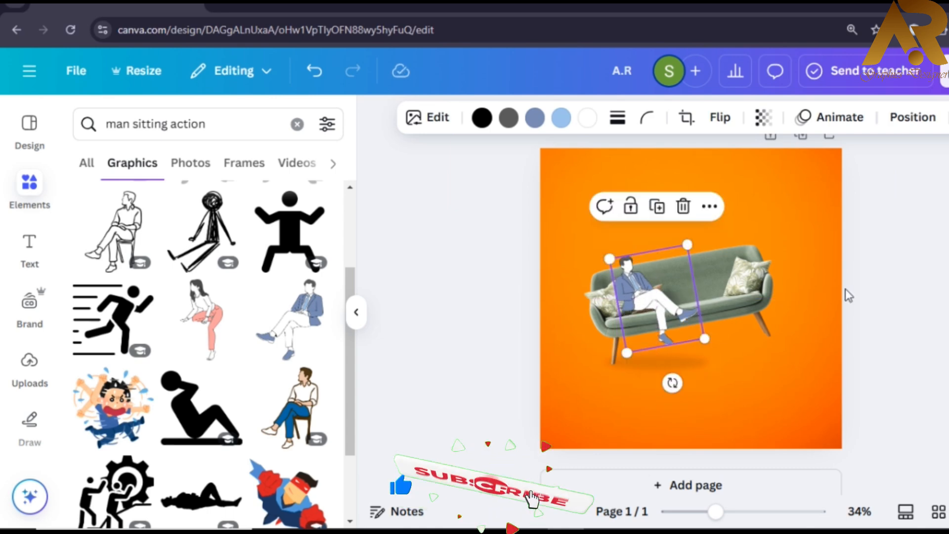
{"action": "left_click_drag", "start_coordinate": [640, 304], "coordinate": [637, 302]}
{"action": "left_click", "coordinate": [898, 288]}
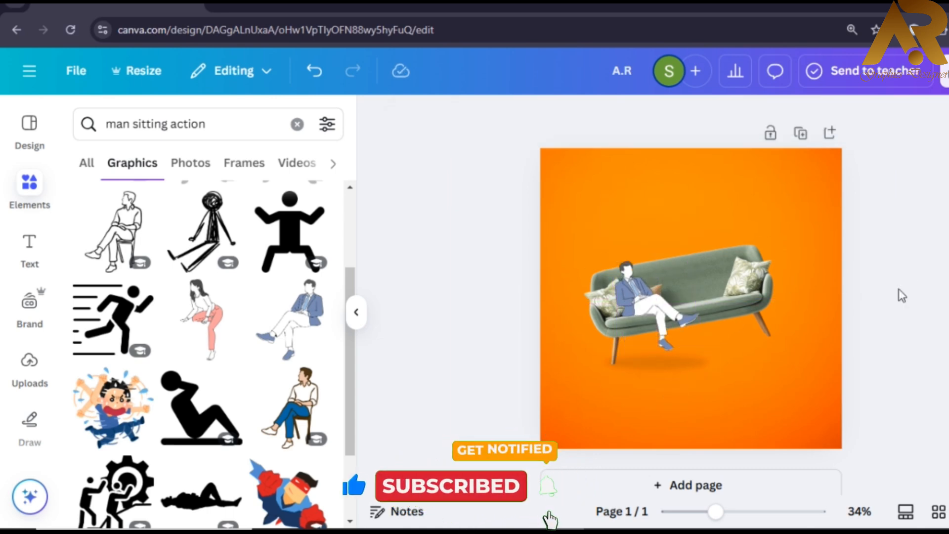
{"action": "left_click", "coordinate": [220, 124]}
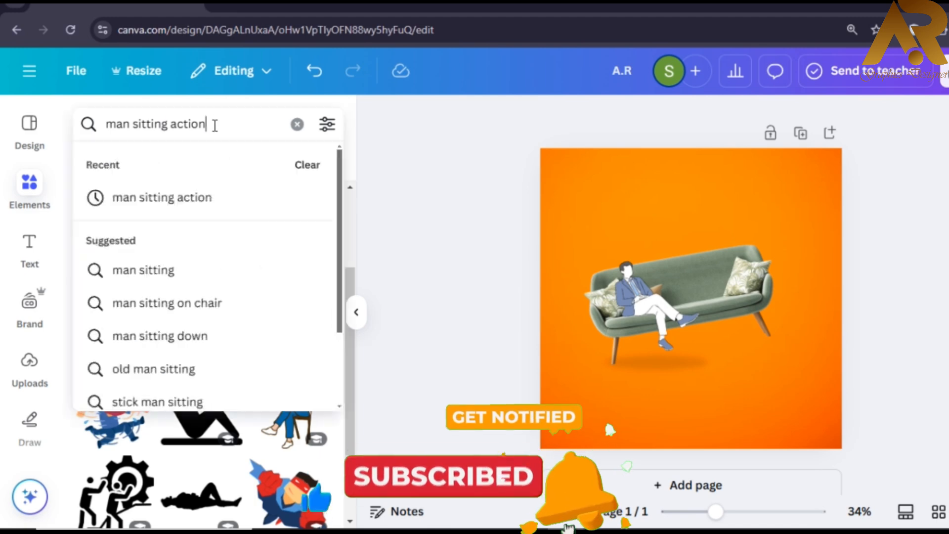
{"action": "left_click", "coordinate": [293, 128]}
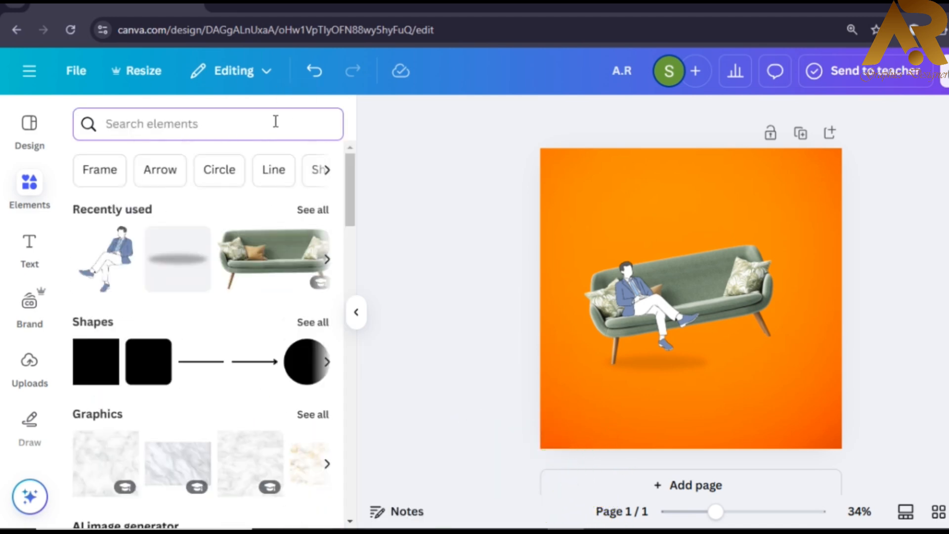
- Search 'solid white circle' and place the plain white circle at the canvas's bottom-right corner
{"action": "type", "text": "white"}
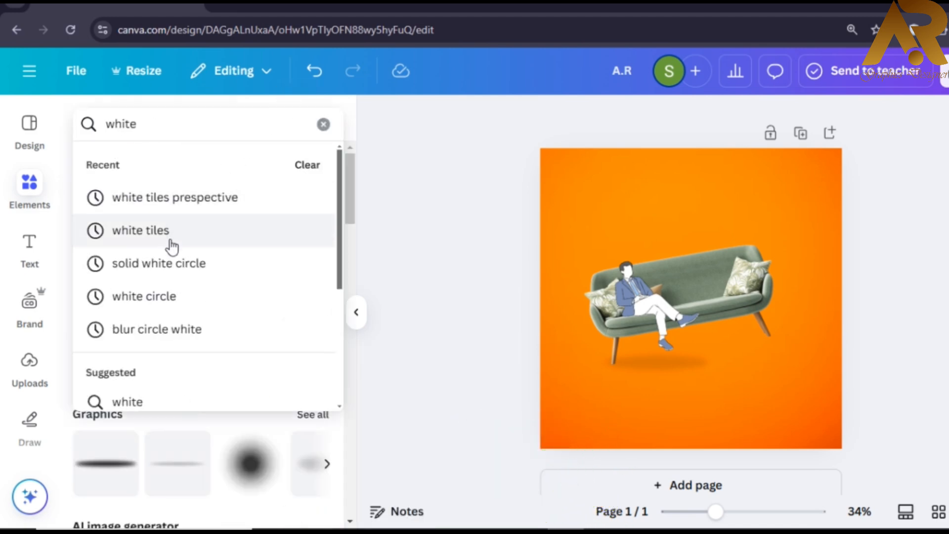
{"action": "left_click", "coordinate": [222, 276]}
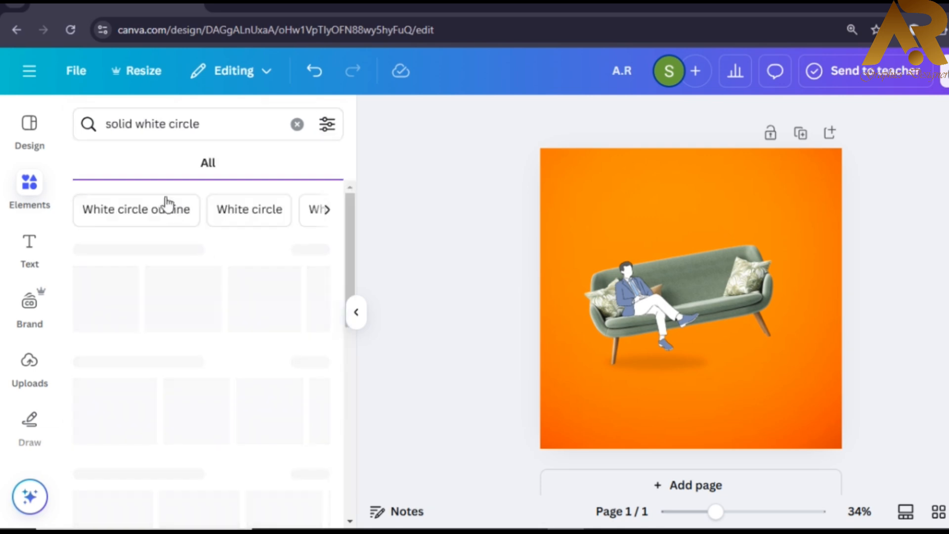
{"action": "left_click_drag", "start_coordinate": [211, 129], "coordinate": [167, 125]}
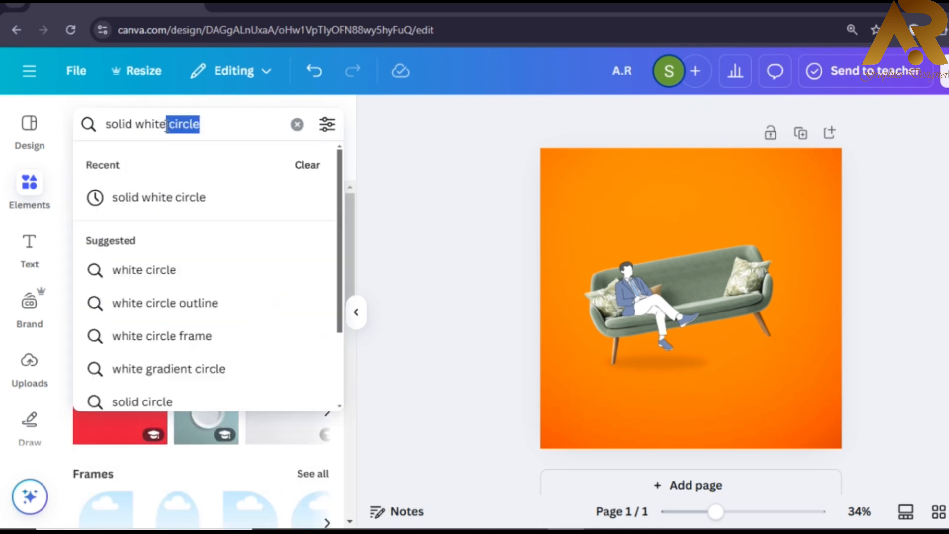
{"action": "left_click", "coordinate": [276, 209]}
{"action": "left_click", "coordinate": [244, 306]}
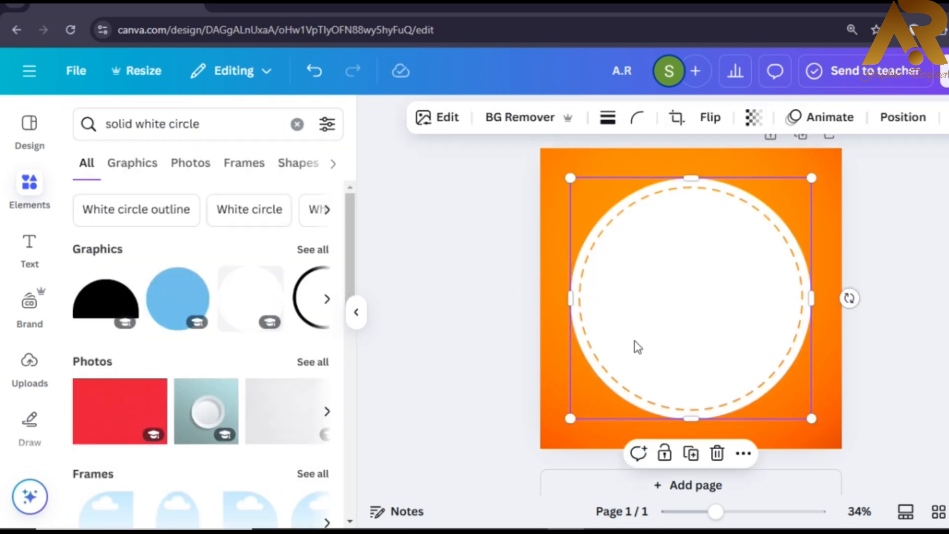
{"action": "key", "text": "Delete"}
{"action": "left_click", "coordinate": [313, 250]}
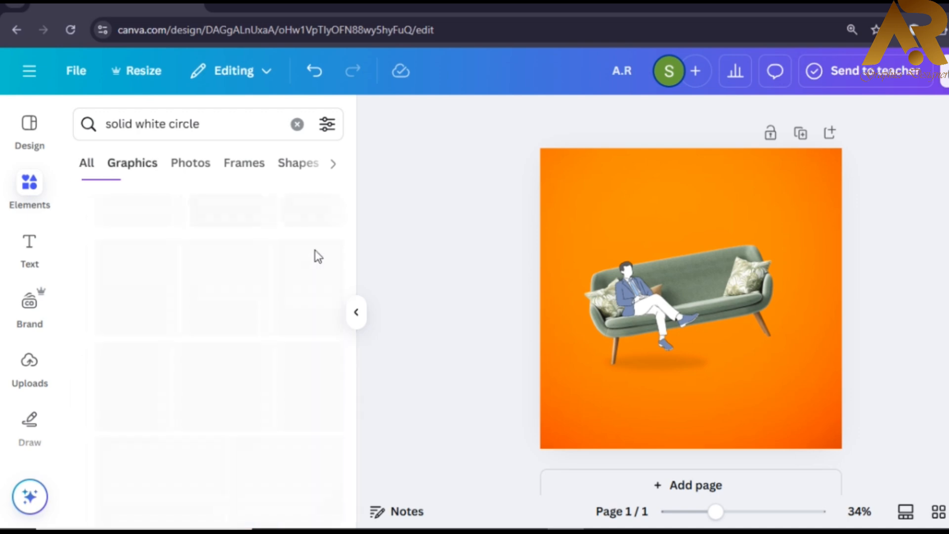
{"action": "scroll", "coordinate": [283, 421], "scroll_direction": "down", "scroll_amount": 2}
{"action": "left_click", "coordinate": [283, 421]}
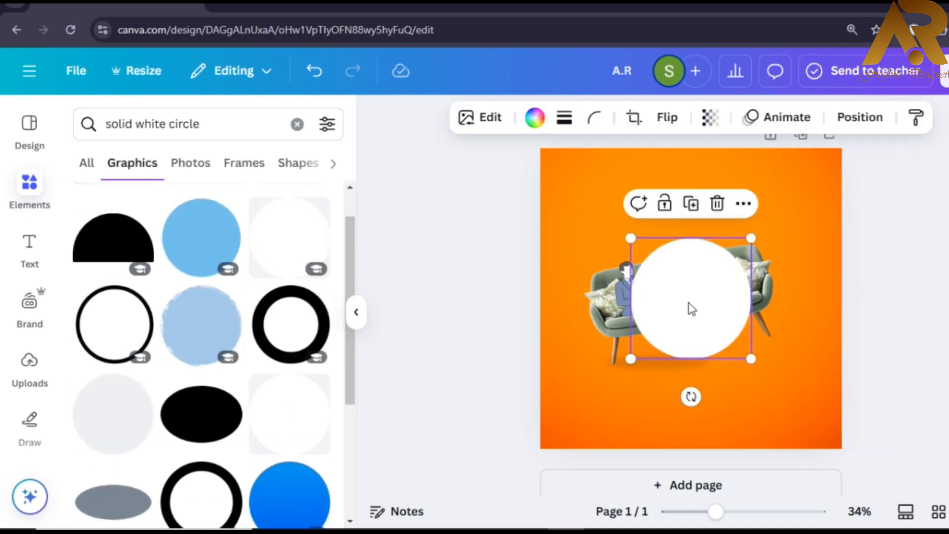
{"action": "left_click_drag", "start_coordinate": [688, 307], "coordinate": [825, 440]}
{"action": "left_click", "coordinate": [867, 328]}
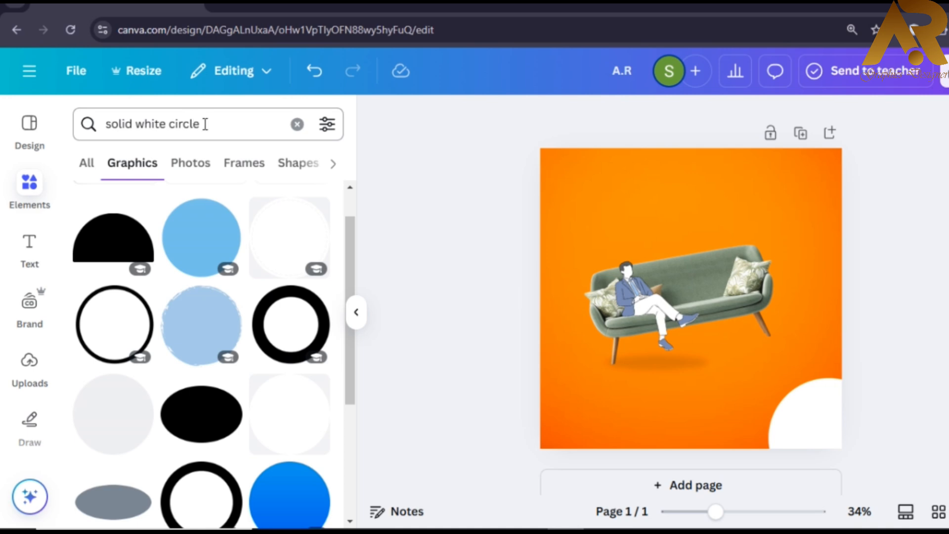
- Replace the search with 'white background' to list white background graphics
{"action": "left_click_drag", "start_coordinate": [206, 124], "coordinate": [180, 123]}
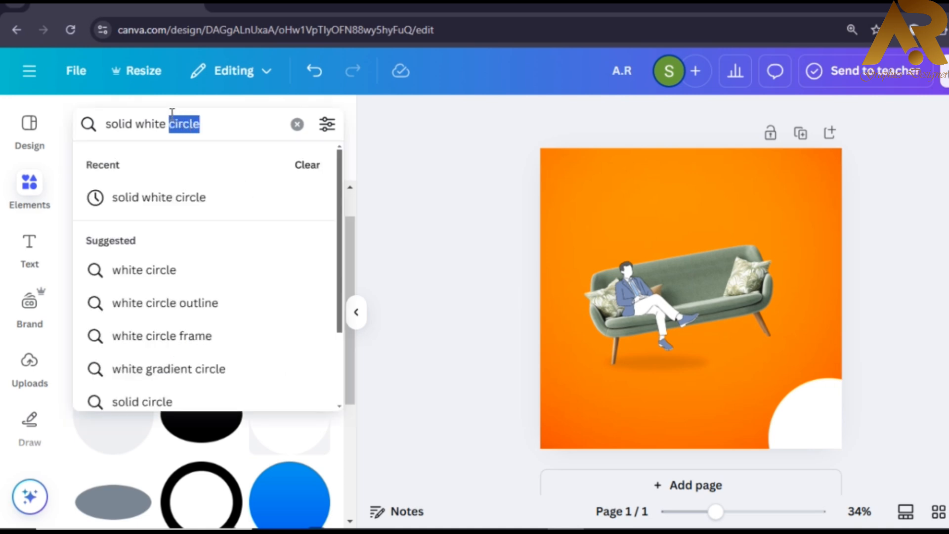
{"action": "key", "text": "BackSpace"}
{"action": "key", "text": "Return"}
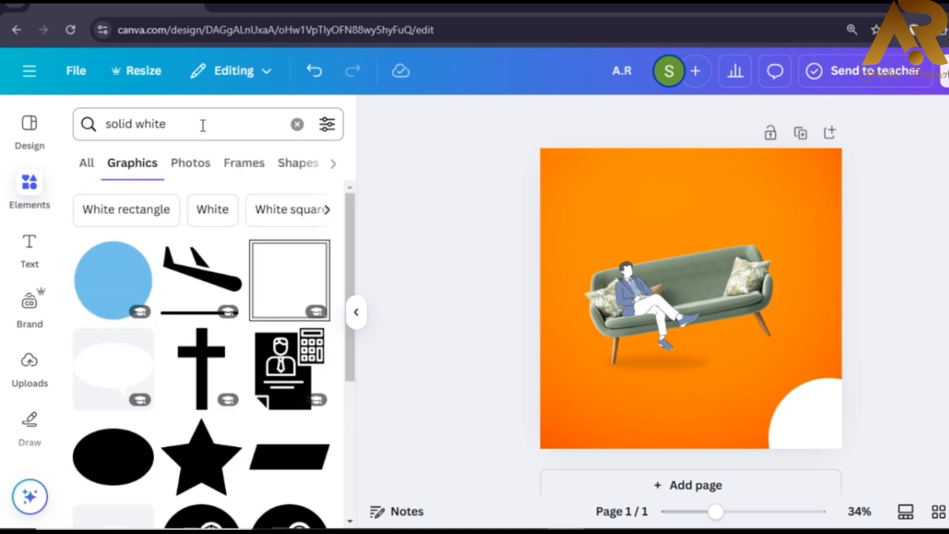
{"action": "triple_click", "coordinate": [202, 125]}
{"action": "key", "text": "BackSpace"}
{"action": "type", "text": "white"}
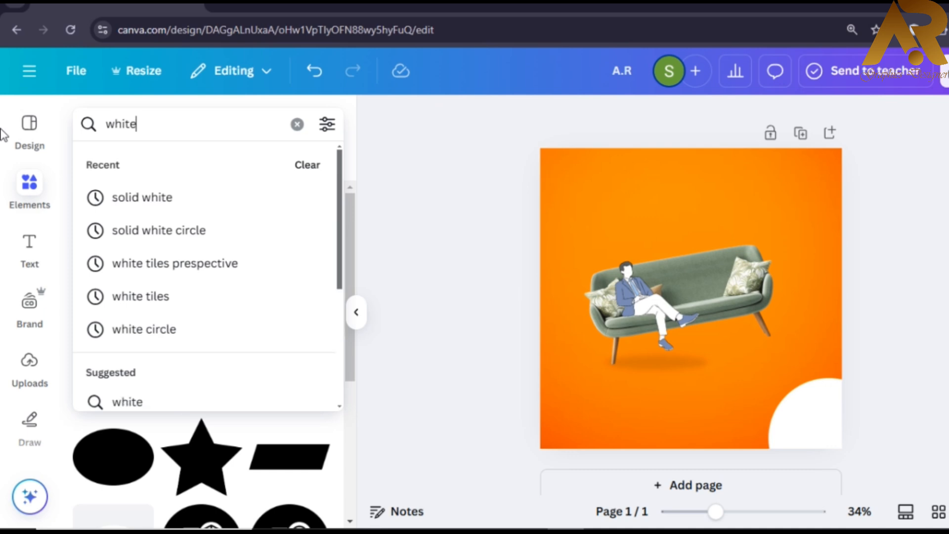
{"action": "type", "text": " ba"}
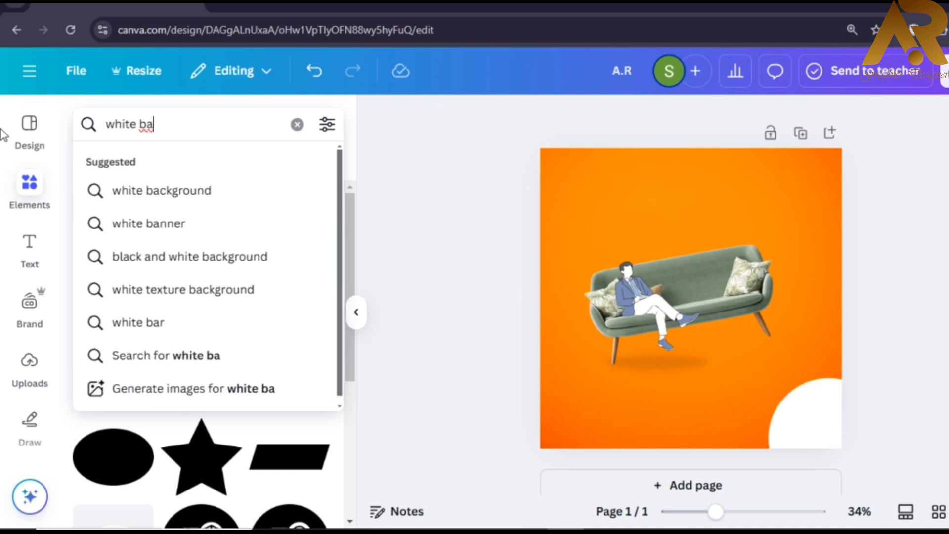
{"action": "left_click", "coordinate": [153, 190]}
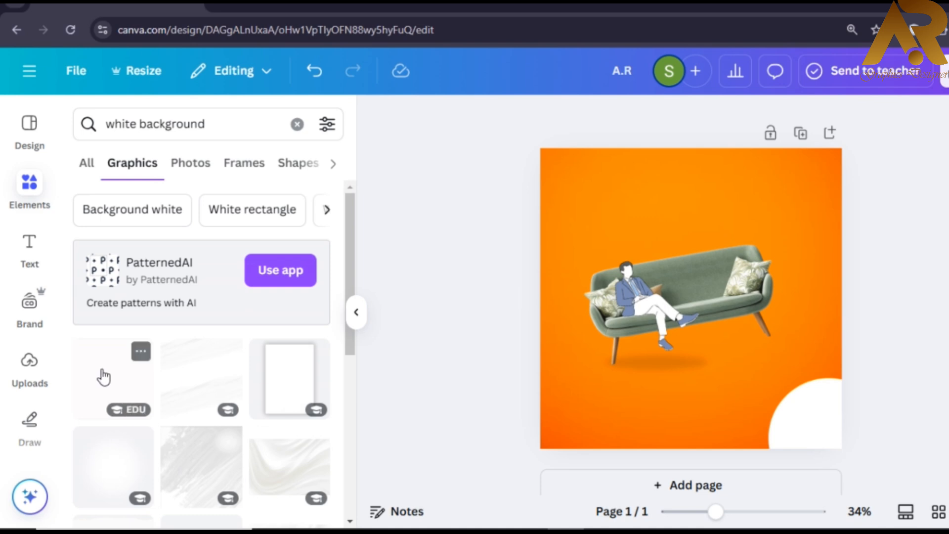
- Add a white rectangle and resize it into a thin strip along the page bottom
{"action": "left_click", "coordinate": [103, 377]}
{"action": "left_click_drag", "start_coordinate": [692, 199], "coordinate": [713, 401]}
{"action": "left_click_drag", "start_coordinate": [571, 417], "coordinate": [511, 409]}
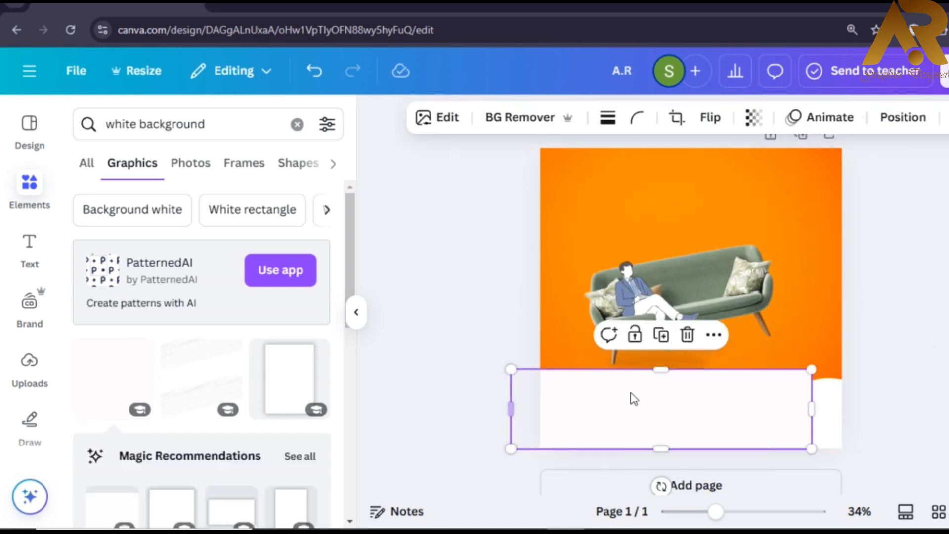
{"action": "left_click_drag", "start_coordinate": [669, 371], "coordinate": [694, 439]}
{"action": "left_click", "coordinate": [907, 372]}
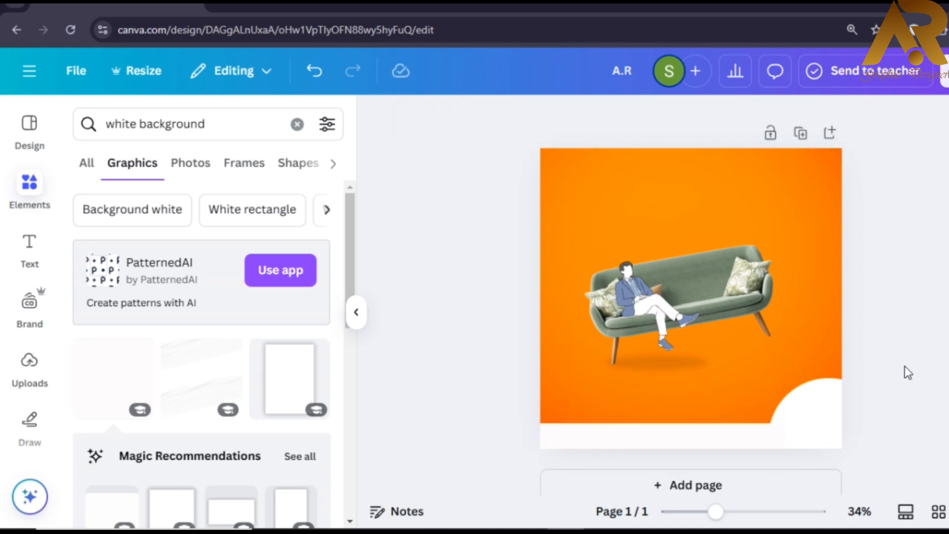
- Select the white corner quarter-circle and apply a Glow shadow effect to it
{"action": "left_click", "coordinate": [695, 434]}
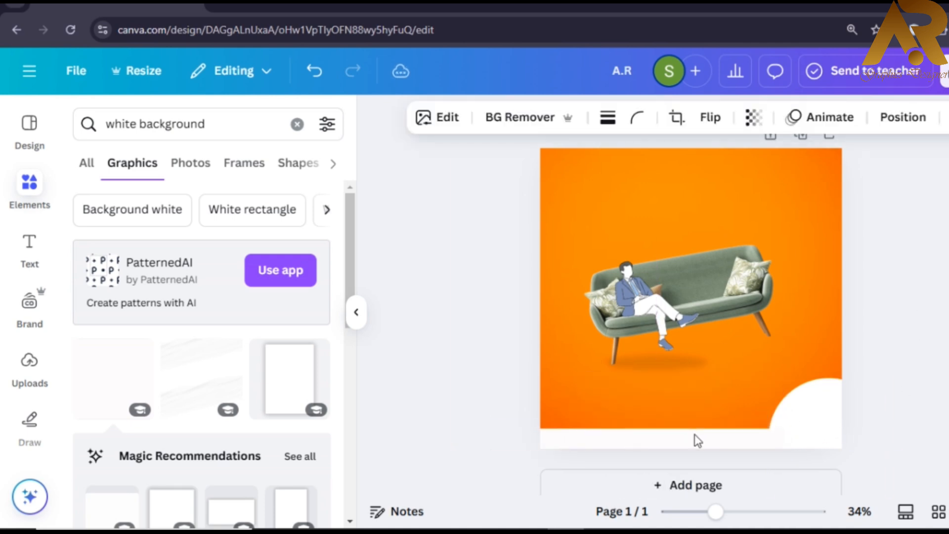
{"action": "left_click", "coordinate": [806, 432]}
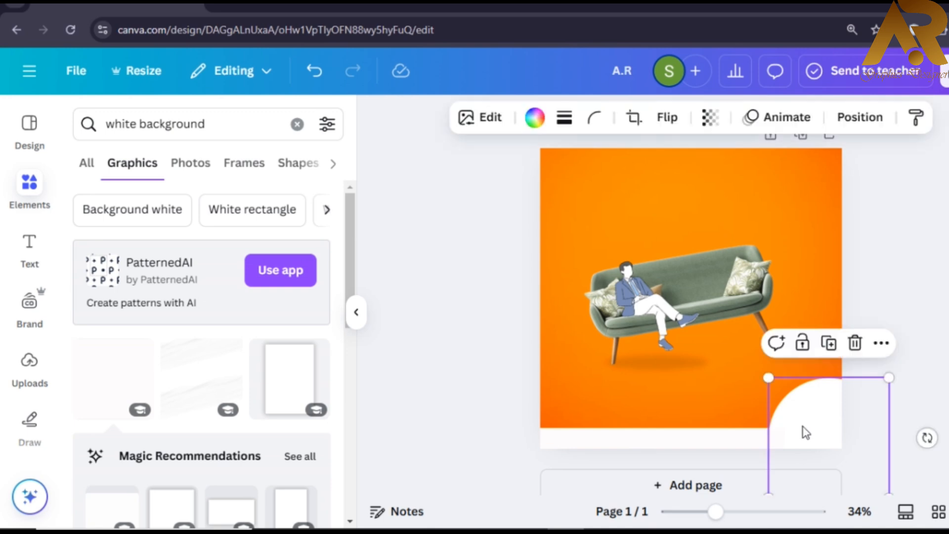
{"action": "left_click", "coordinate": [723, 445], "text": "shift"}
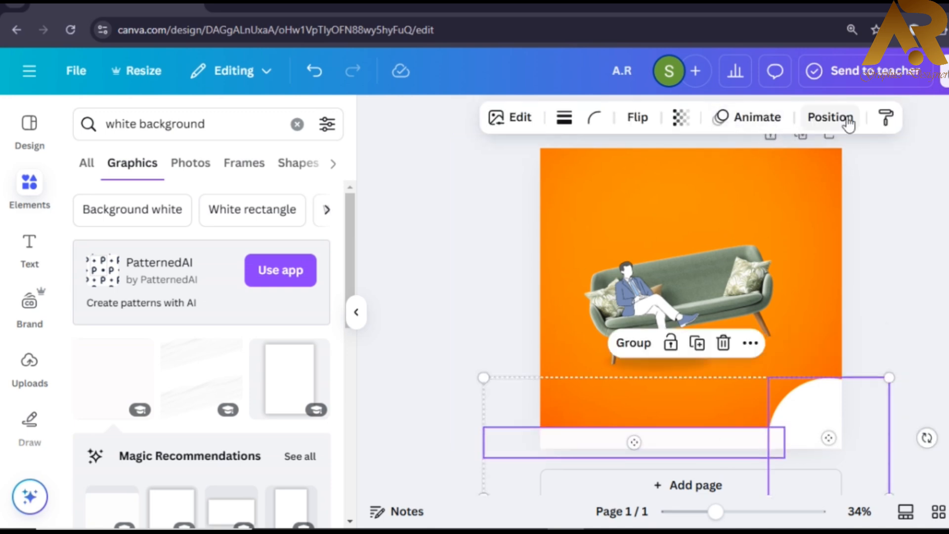
{"action": "left_click", "coordinate": [817, 438]}
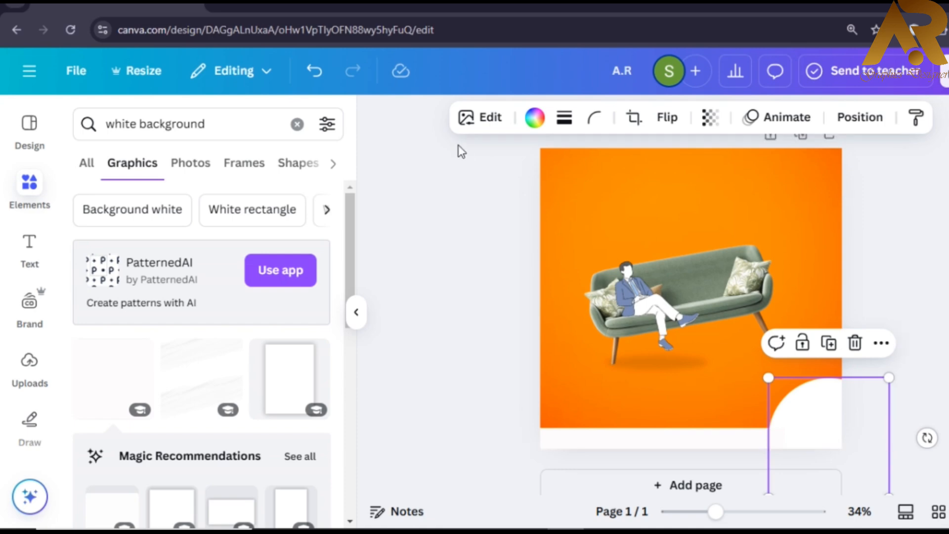
{"action": "left_click", "coordinate": [480, 117]}
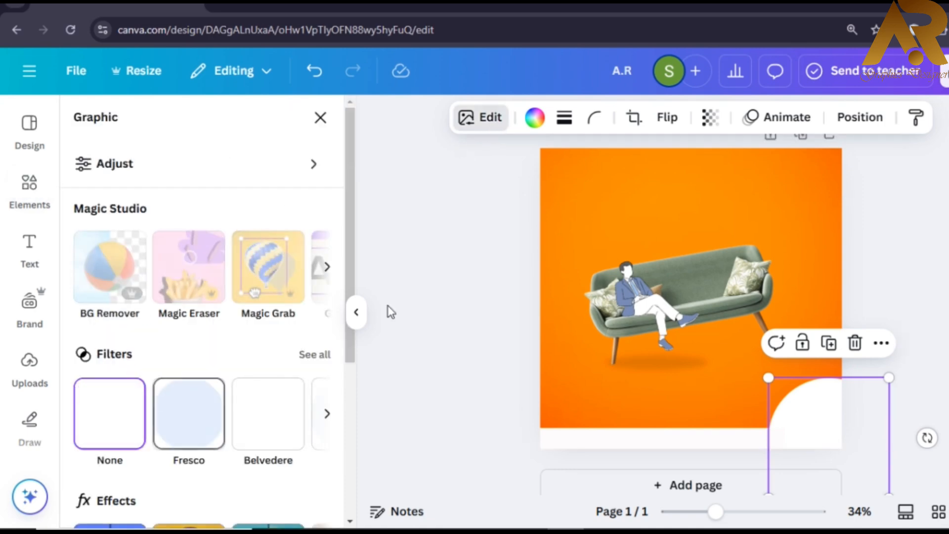
{"action": "scroll", "coordinate": [348, 185], "scroll_direction": "down", "scroll_amount": 5}
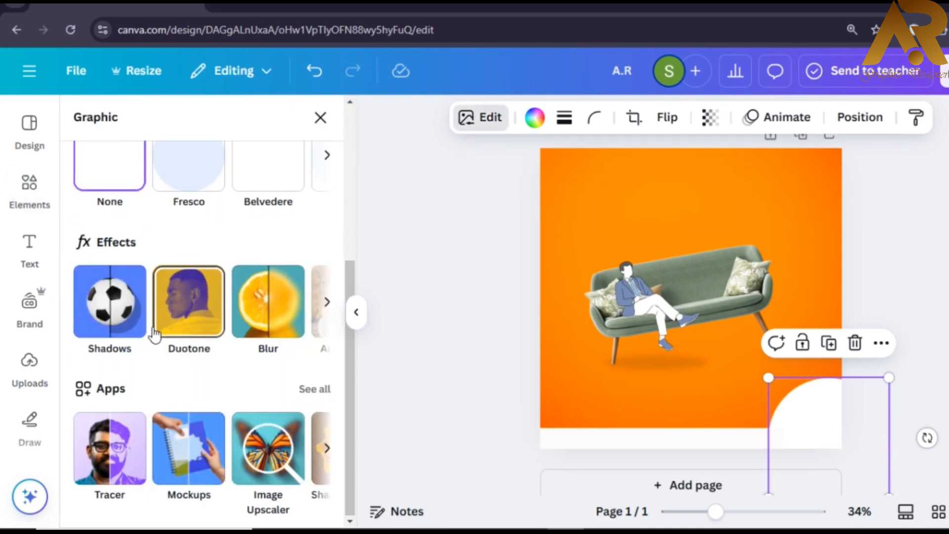
{"action": "left_click", "coordinate": [118, 328]}
{"action": "left_click", "coordinate": [109, 324]}
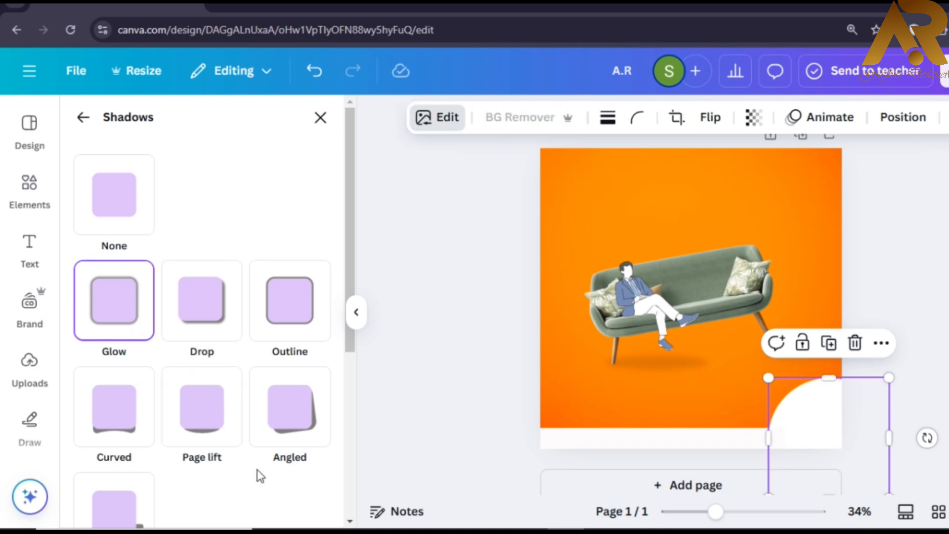
- Lower the corner shape's glow blur to 25, briefly trying Drop before returning to Glow
{"action": "scroll", "coordinate": [154, 456], "scroll_direction": "down", "scroll_amount": 5}
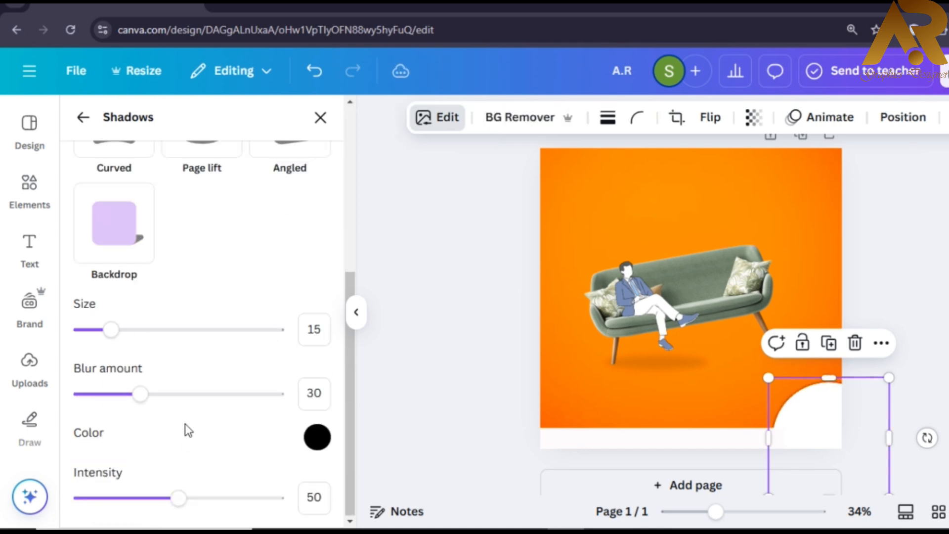
{"action": "left_click_drag", "start_coordinate": [203, 399], "coordinate": [252, 434]}
{"action": "scroll", "coordinate": [315, 463], "scroll_direction": "up", "scroll_amount": 5}
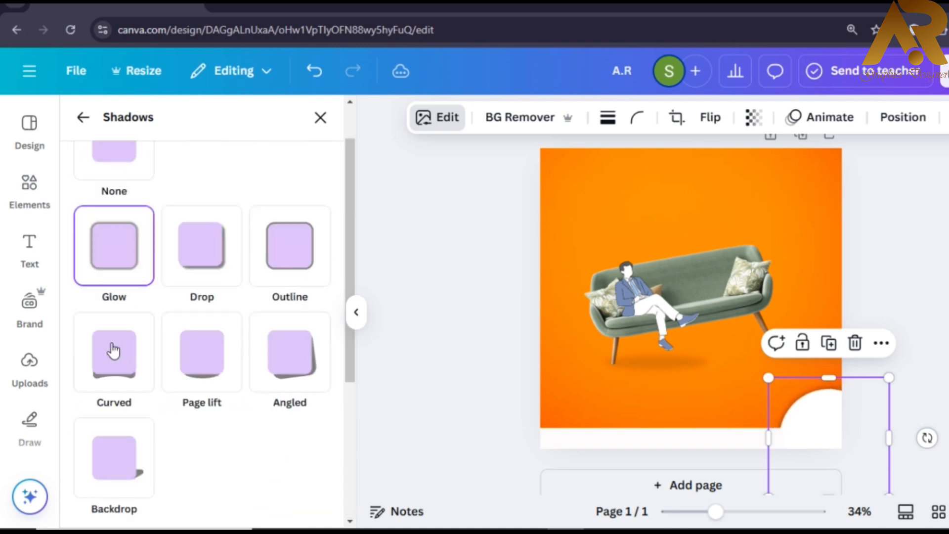
{"action": "left_click", "coordinate": [221, 319]}
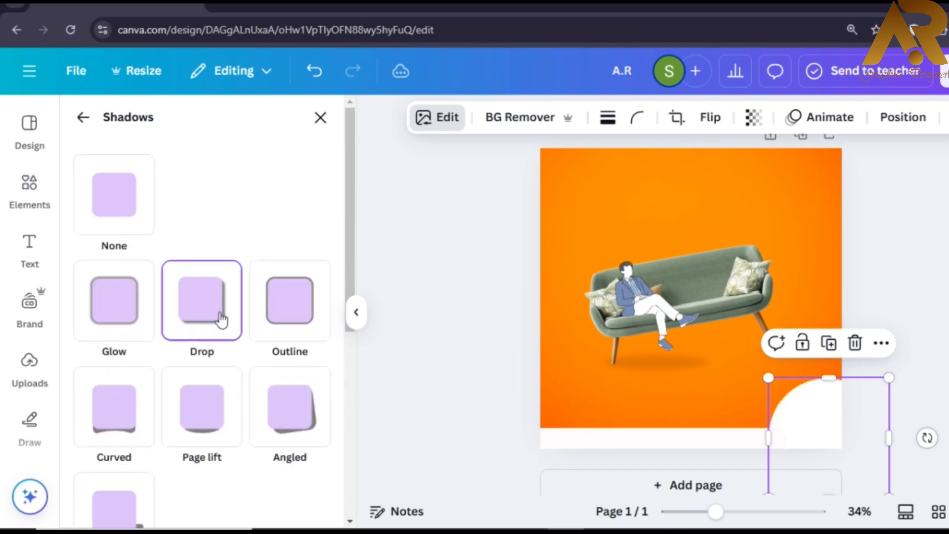
{"action": "left_click", "coordinate": [118, 338]}
- Group the white corner quarter-circle with the white bottom strip
{"action": "left_click", "coordinate": [712, 441], "text": "shift"}
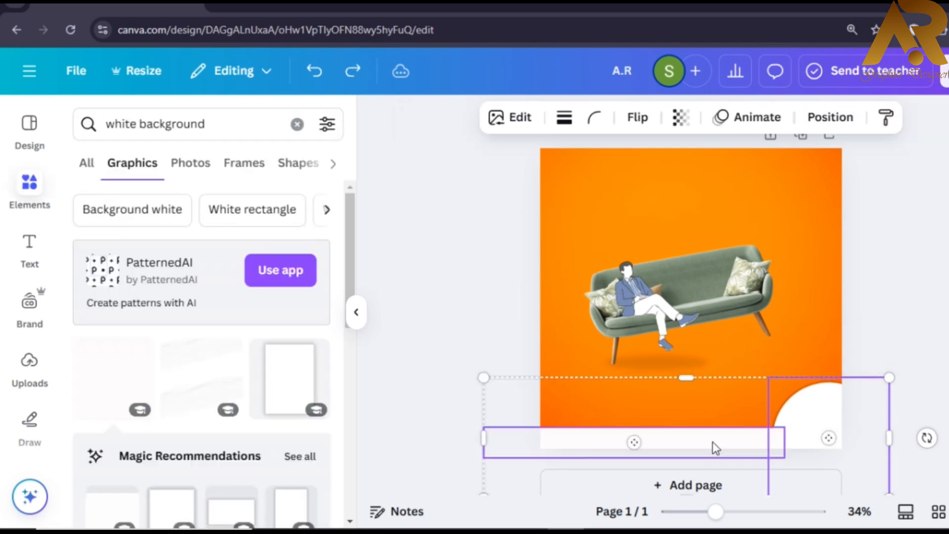
{"action": "key", "text": "ctrl+g"}
{"action": "left_click", "coordinate": [844, 437]}
{"action": "left_click", "coordinate": [821, 433]}
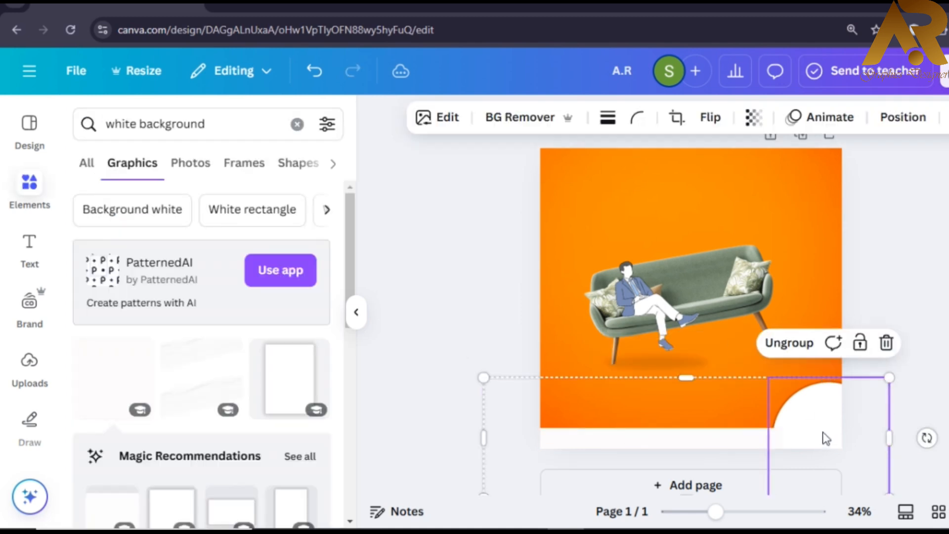
{"action": "left_click", "coordinate": [867, 352]}
- Add an 'A.R' text box and enlarge it to about size 90.9
{"action": "left_click", "coordinate": [297, 124]}
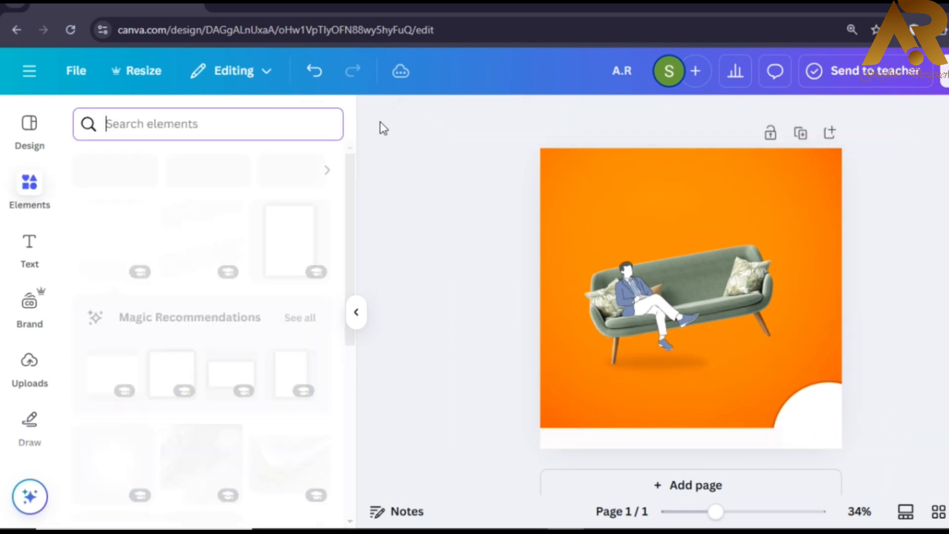
{"action": "left_click", "coordinate": [28, 247]}
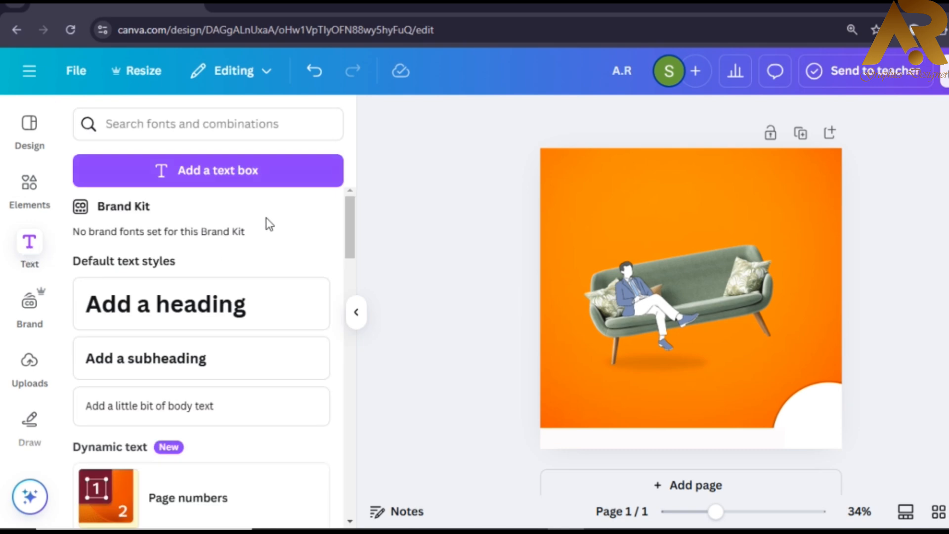
{"action": "left_click", "coordinate": [237, 170]}
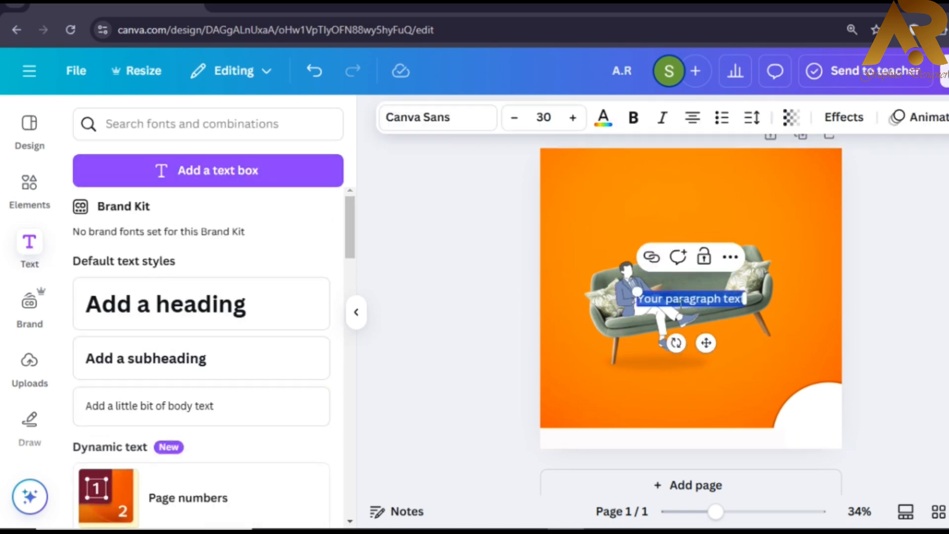
{"action": "key", "text": "BackSpace"}
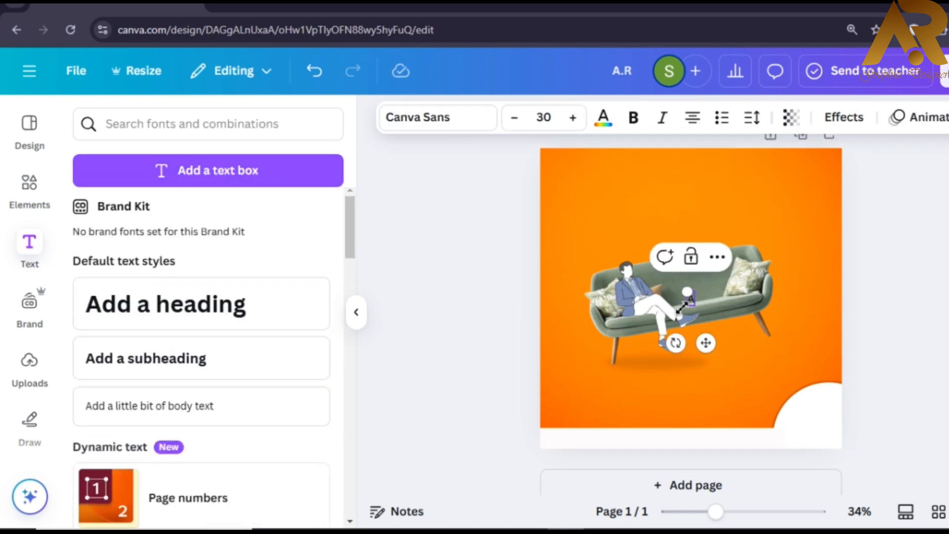
{"action": "left_click_drag", "start_coordinate": [682, 294], "coordinate": [646, 266]}
- Add a 'Furniture' text box and stack it beneath A.R in the top-left corner
{"action": "type", "text": "text"}
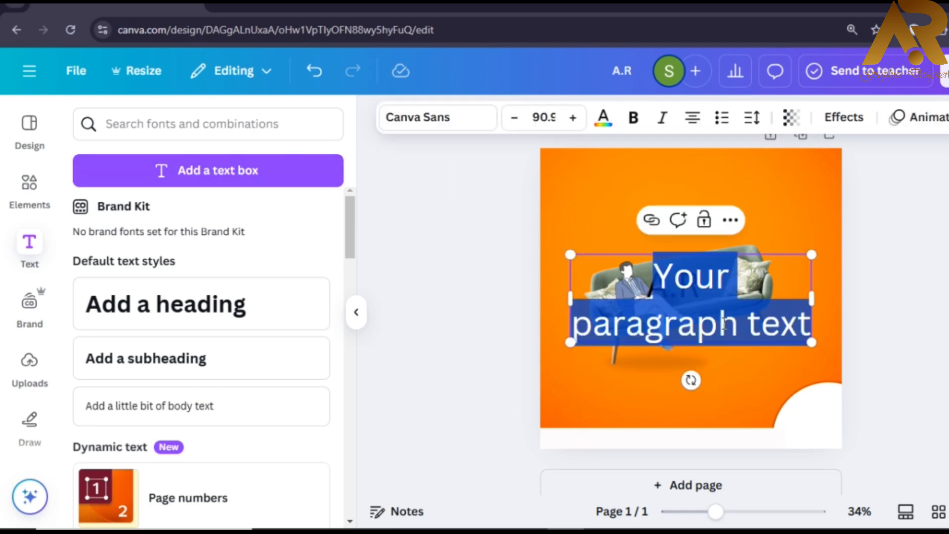
{"action": "type", "text": "Furni"}
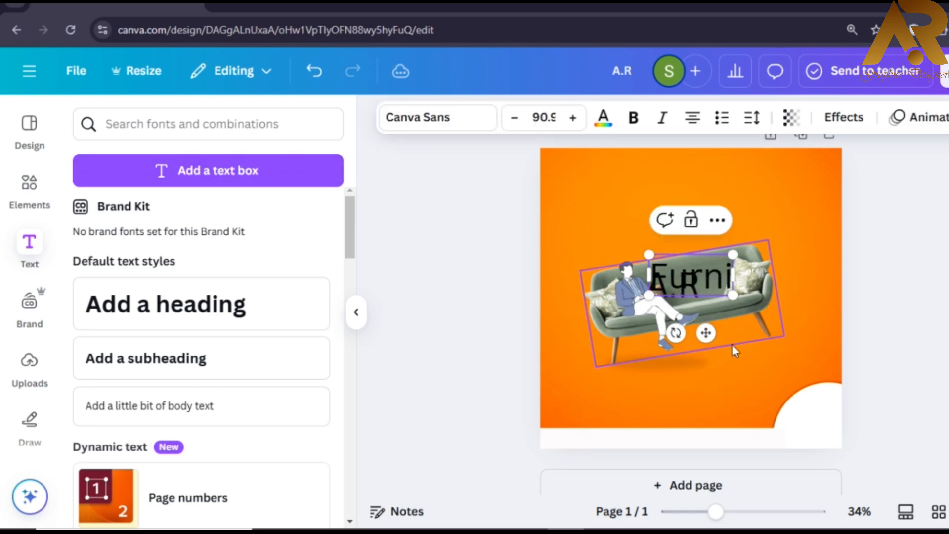
{"action": "type", "text": "ture"}
{"action": "left_click", "coordinate": [894, 281]}
{"action": "left_click_drag", "start_coordinate": [691, 276], "coordinate": [683, 338]}
{"action": "left_click_drag", "start_coordinate": [643, 286], "coordinate": [568, 184]}
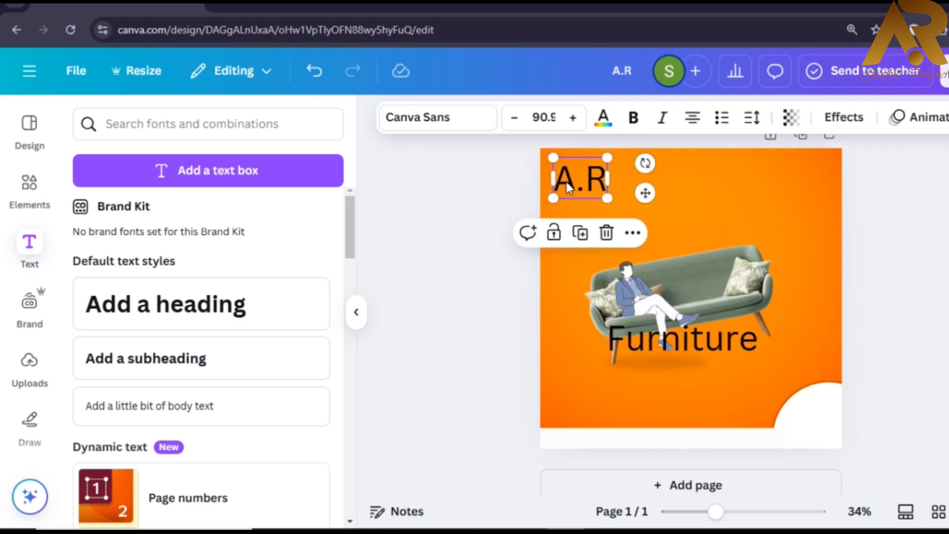
{"action": "left_click", "coordinate": [627, 331]}
{"action": "left_click_drag", "start_coordinate": [627, 332], "coordinate": [574, 203]}
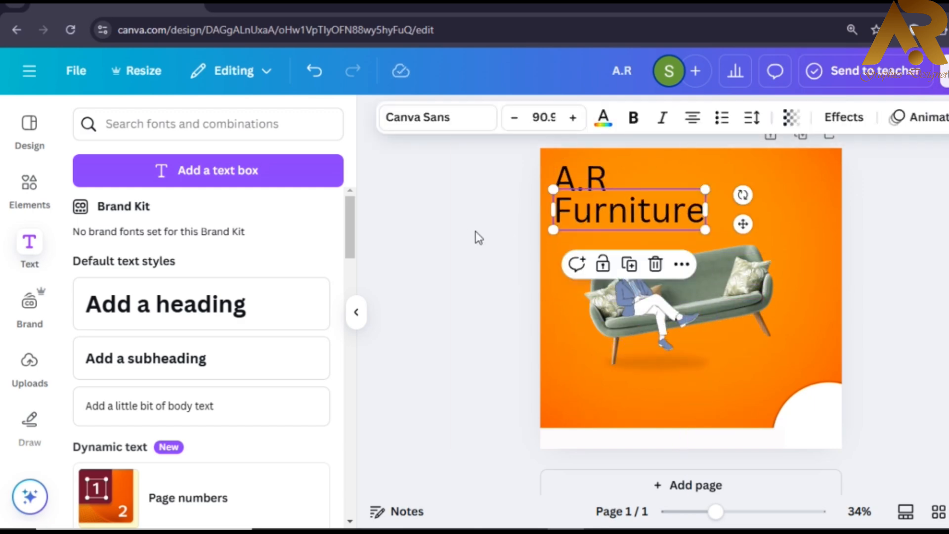
{"action": "left_click", "coordinate": [586, 182]}
- Change the A.R title to the adoody Regular font in white
{"action": "left_click", "coordinate": [435, 117]}
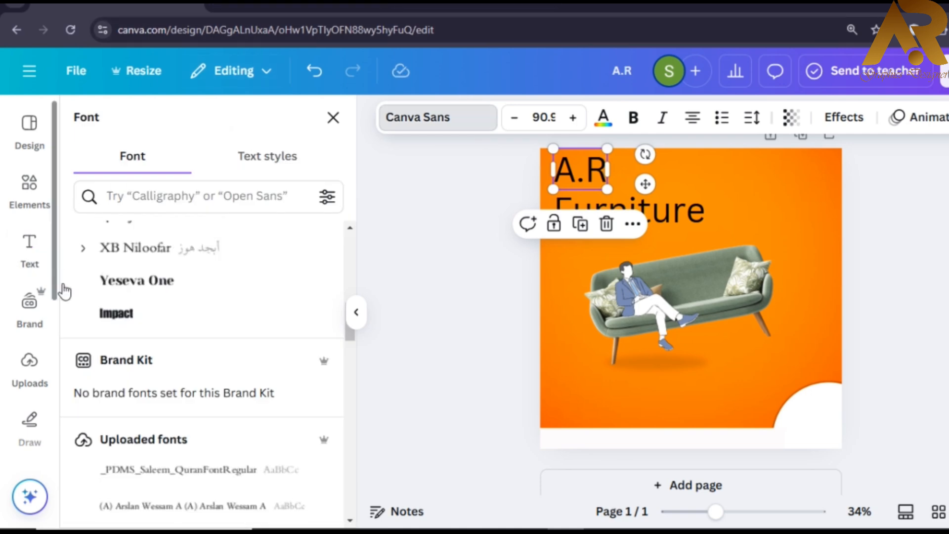
{"action": "scroll", "coordinate": [171, 282], "scroll_direction": "up", "scroll_amount": 2}
{"action": "scroll", "coordinate": [174, 333], "scroll_direction": "down", "scroll_amount": 8}
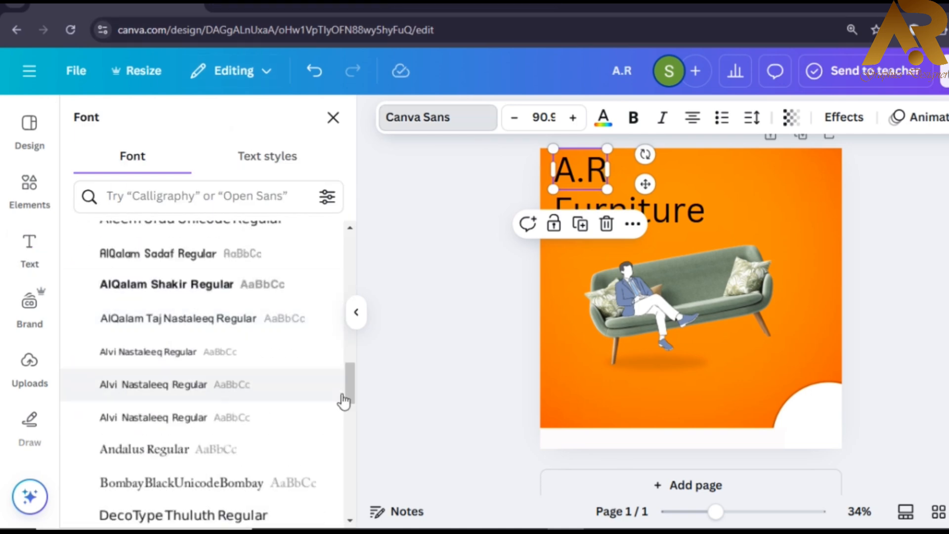
{"action": "scroll", "coordinate": [346, 391], "scroll_direction": "up", "scroll_amount": 5}
{"action": "left_click", "coordinate": [208, 383]}
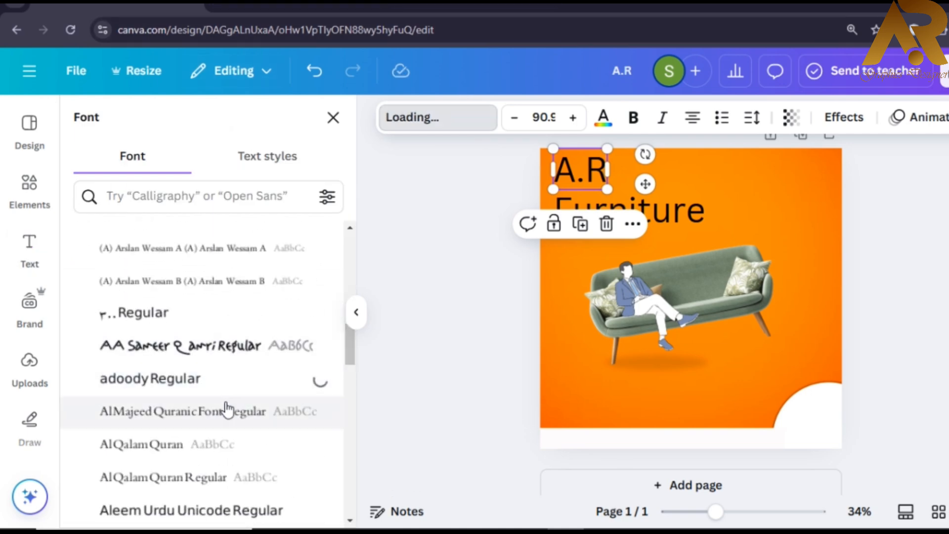
{"action": "key", "text": "Escape"}
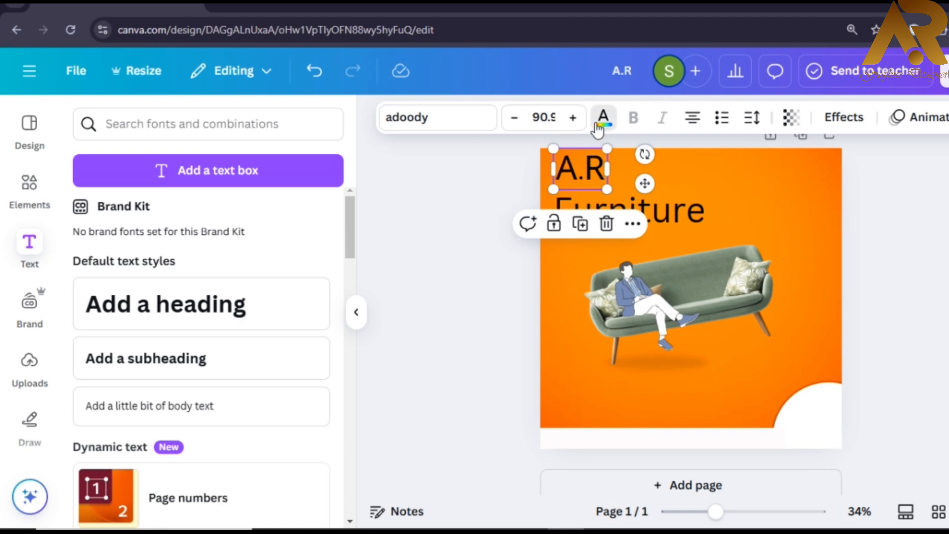
{"action": "left_click", "coordinate": [602, 119]}
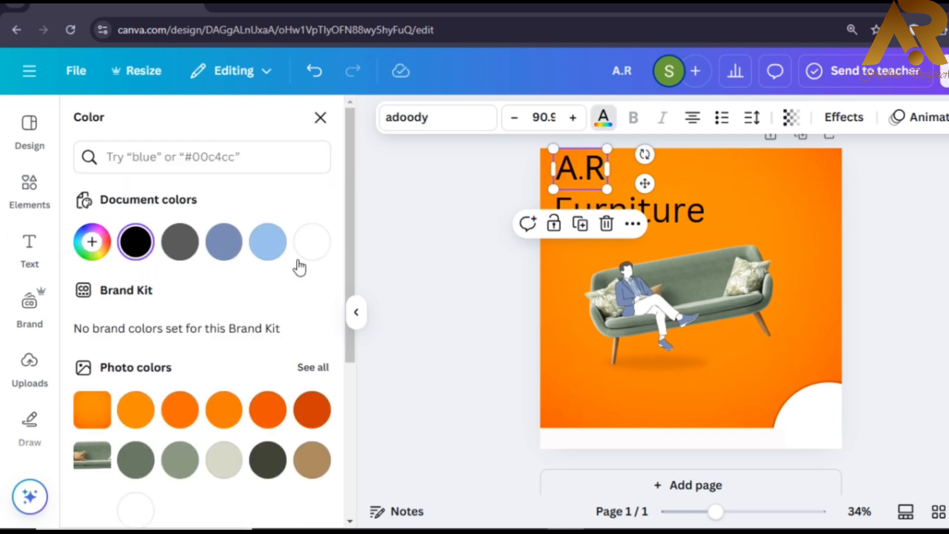
{"action": "left_click", "coordinate": [312, 243]}
{"action": "key", "text": "Escape"}
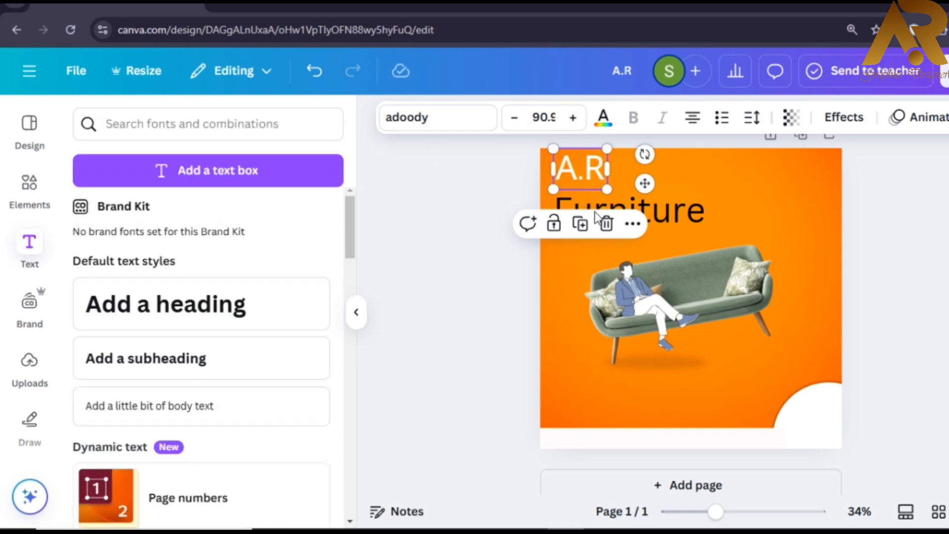
- Move Furniture up under A.R and shrink it to 34.2
{"action": "left_click", "coordinate": [633, 207]}
{"action": "left_click_drag", "start_coordinate": [633, 208], "coordinate": [640, 198]}
{"action": "left_click_drag", "start_coordinate": [701, 223], "coordinate": [612, 192]}
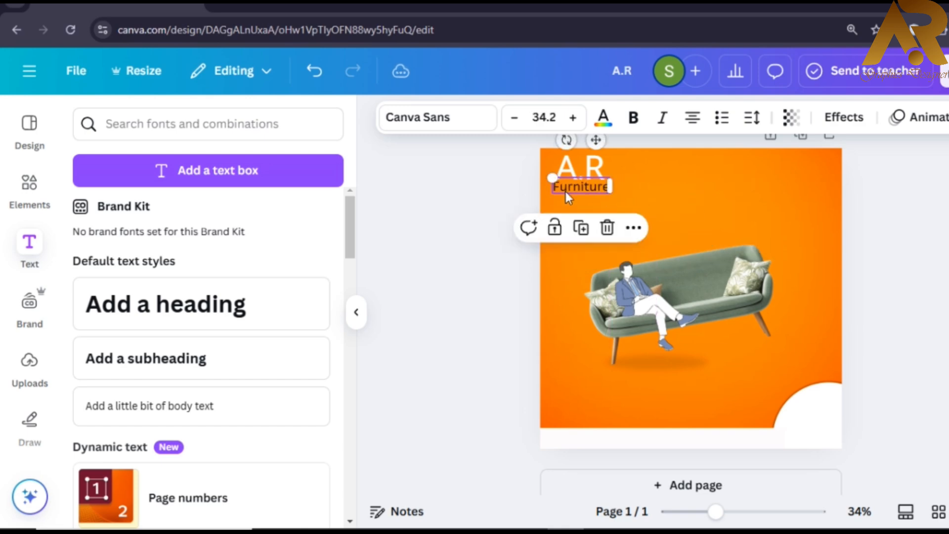
- Try AA Sameer Qamri and Gandhara Suls on Furniture, then settle on Marhey
{"action": "left_click", "coordinate": [422, 129]}
{"action": "left_click", "coordinate": [218, 356]}
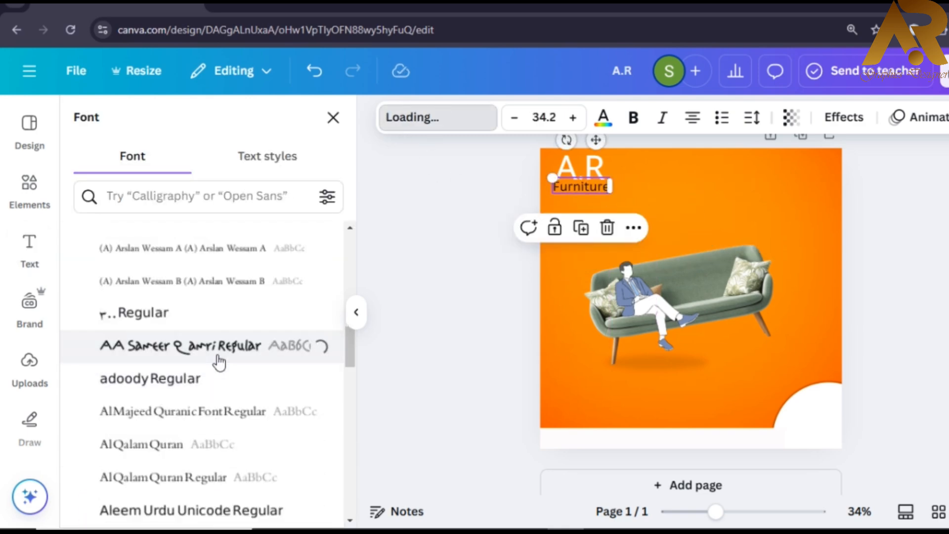
{"action": "scroll", "coordinate": [219, 363], "scroll_direction": "down", "scroll_amount": 5}
{"action": "left_click", "coordinate": [187, 369]}
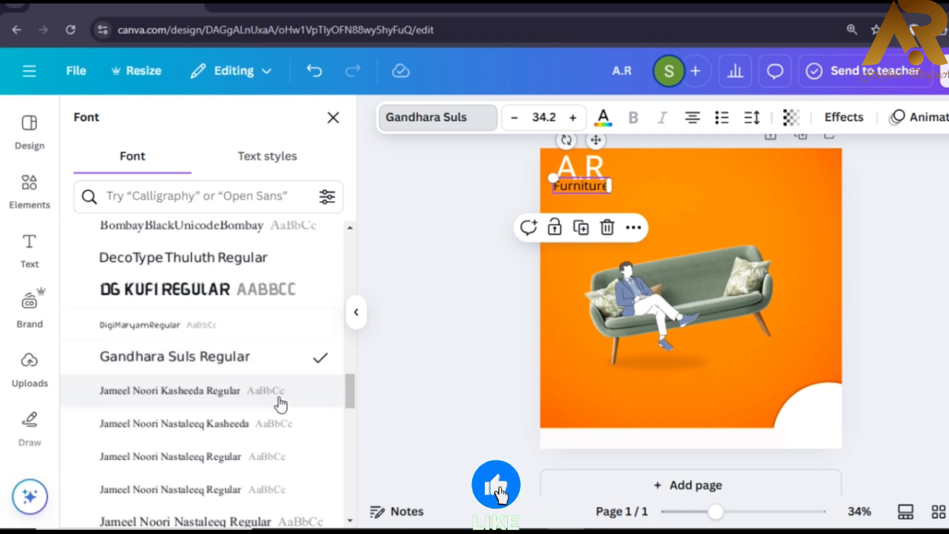
{"action": "scroll", "coordinate": [347, 393], "scroll_direction": "down", "scroll_amount": 8}
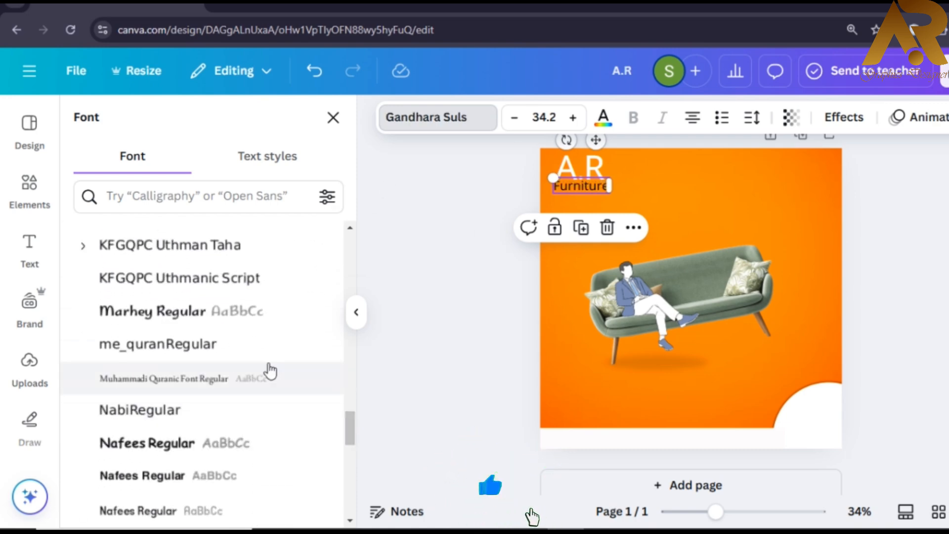
{"action": "left_click", "coordinate": [276, 314]}
{"action": "left_click", "coordinate": [446, 193]}
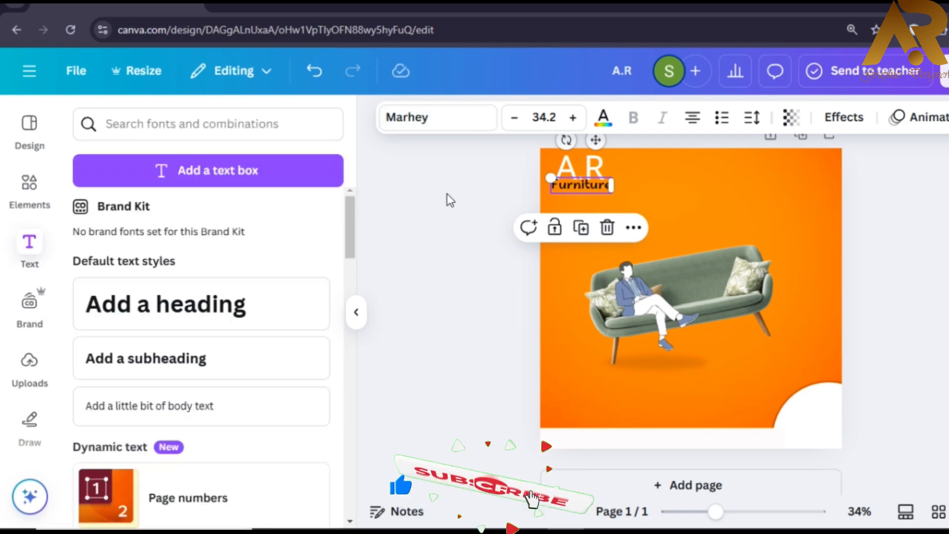
- Shrink the Furniture text to 29.2 and colour it white
{"action": "left_click", "coordinate": [581, 186]}
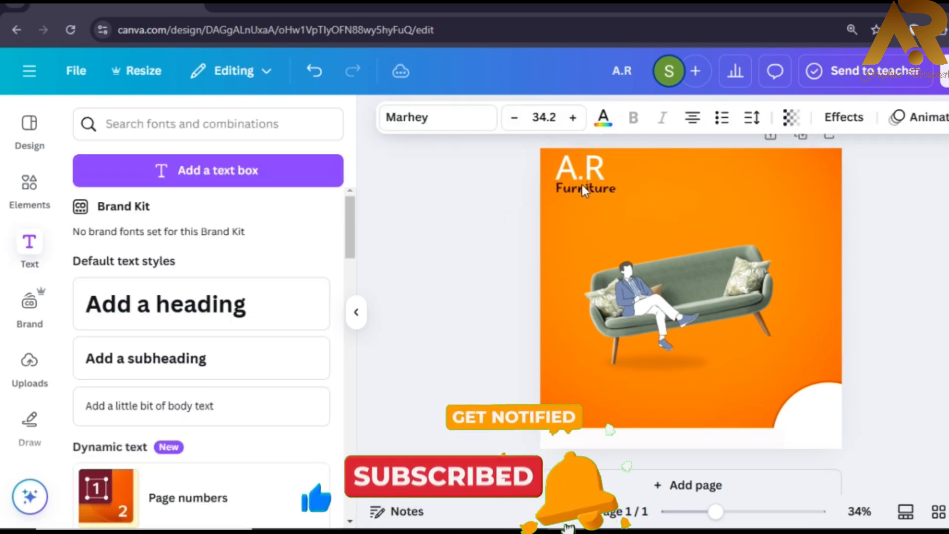
{"action": "left_click", "coordinate": [582, 185]}
{"action": "scroll", "coordinate": [616, 173], "scroll_direction": "up", "scroll_amount": 3}
{"action": "left_click_drag", "start_coordinate": [544, 225], "coordinate": [524, 221]}
{"action": "left_click", "coordinate": [603, 118]}
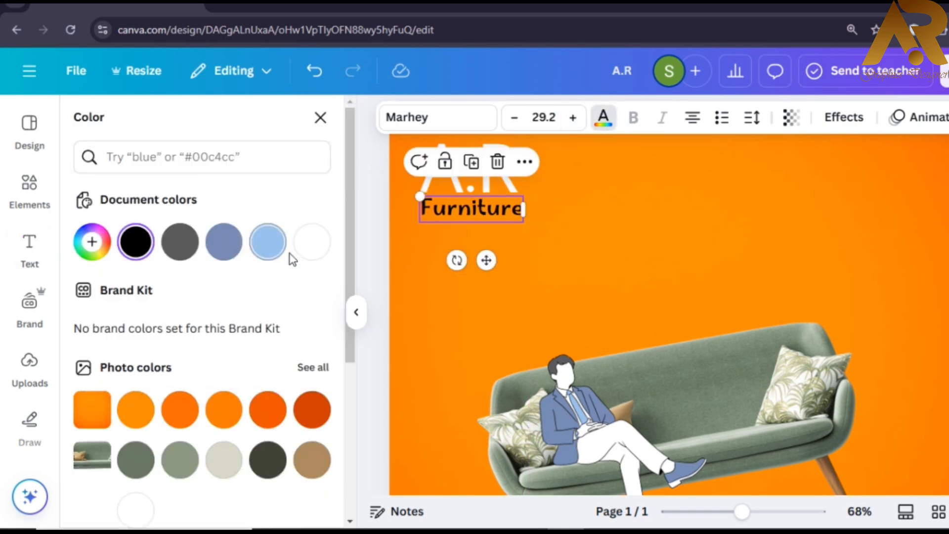
{"action": "left_click", "coordinate": [356, 313]}
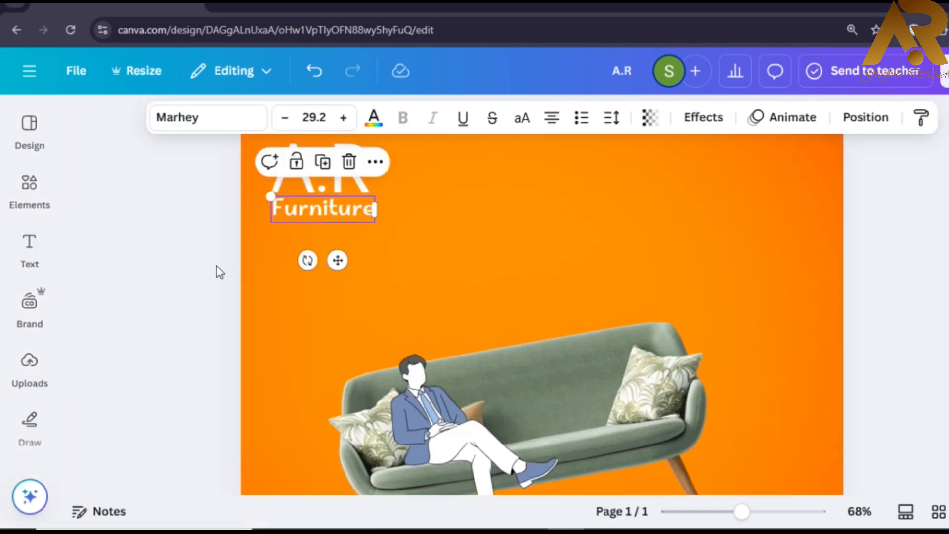
{"action": "left_click", "coordinate": [217, 267]}
{"action": "scroll", "coordinate": [326, 275], "scroll_direction": "down", "scroll_amount": 2}
{"action": "scroll", "coordinate": [327, 275], "scroll_direction": "down", "scroll_amount": 1}
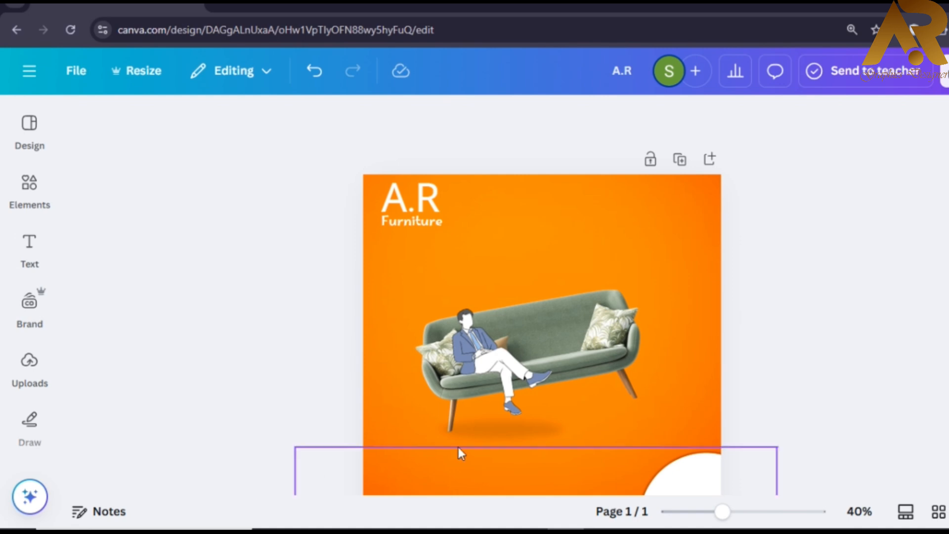
- Add a new text box reading 'Order' and change its text colour
{"action": "left_click", "coordinate": [27, 245]}
{"action": "left_click", "coordinate": [218, 181]}
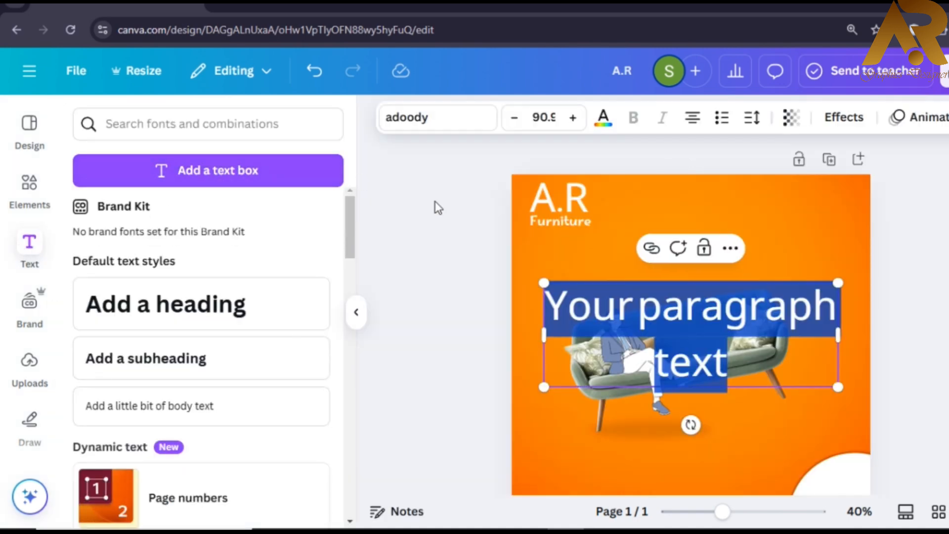
{"action": "type", "text": "Order"}
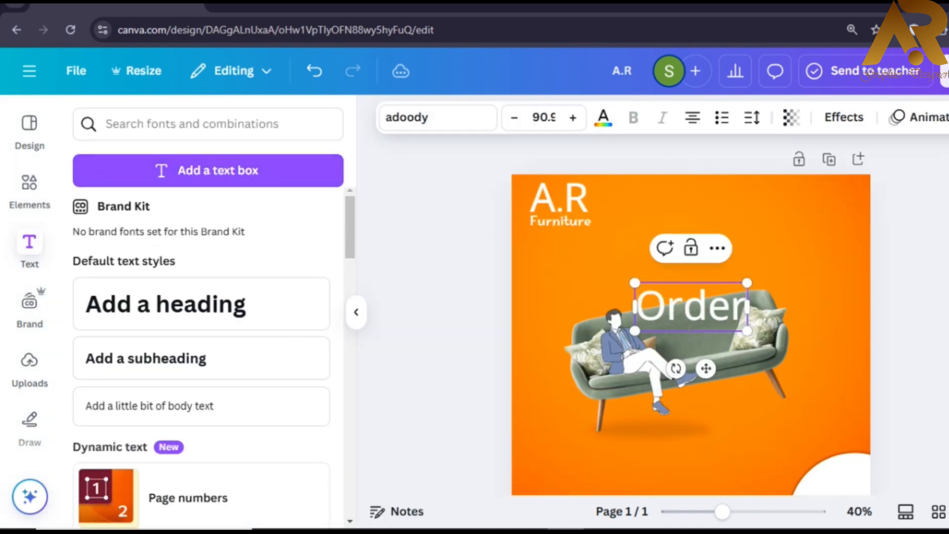
{"action": "left_click", "coordinate": [602, 119]}
{"action": "left_click", "coordinate": [132, 243]}
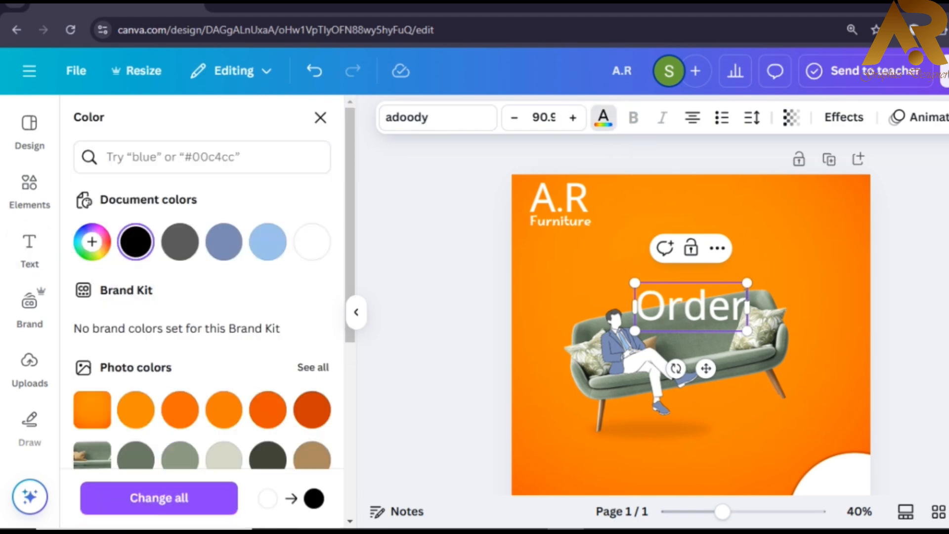
{"action": "left_click", "coordinate": [29, 249]}
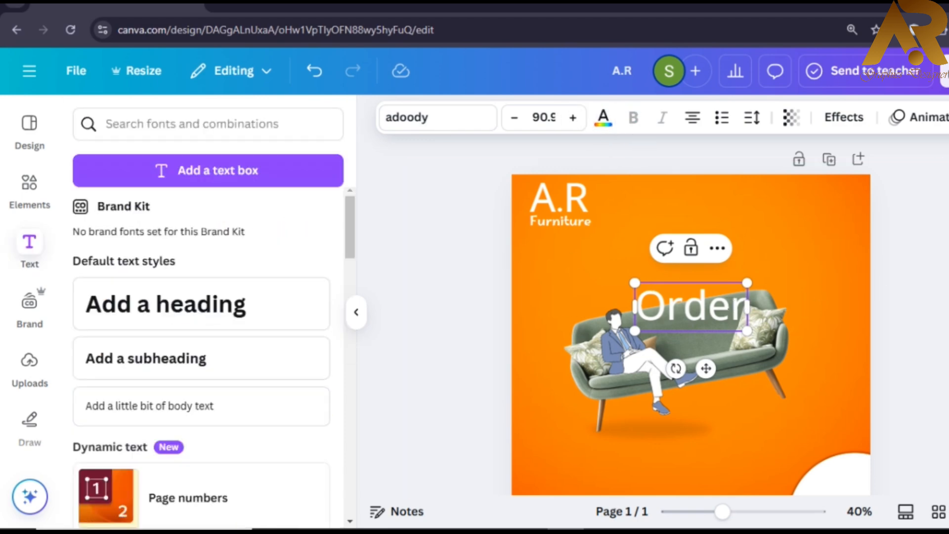
- Duplicate it below as 'NOW', then shrink both lines to 64.6 over the sofa's right end
{"action": "left_click", "coordinate": [724, 303]}
{"action": "left_click_drag", "start_coordinate": [717, 323], "coordinate": [715, 344]}
{"action": "type", "text": "NOW"}
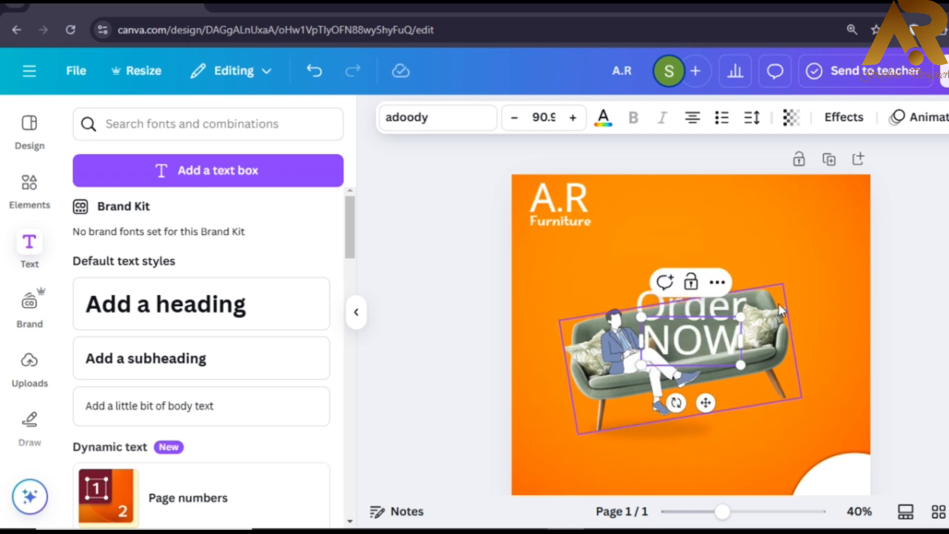
{"action": "key", "text": "Escape"}
{"action": "left_click", "coordinate": [707, 302]}
{"action": "left_click", "coordinate": [691, 341], "text": "shift"}
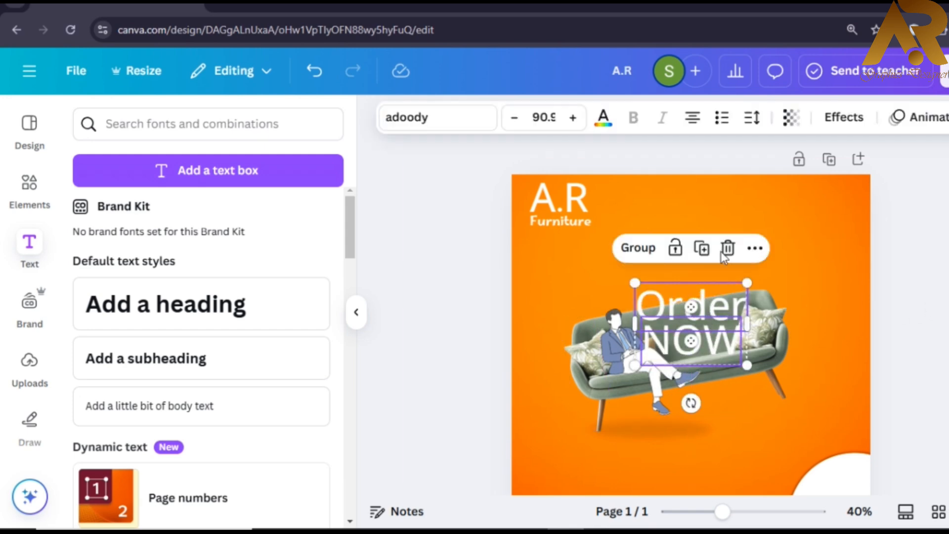
{"action": "left_click", "coordinate": [944, 275]}
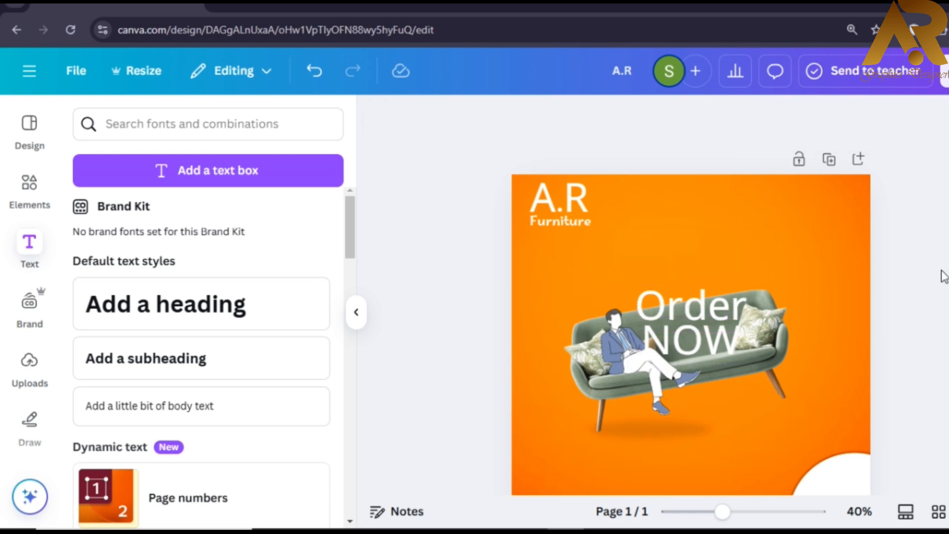
{"action": "left_click", "coordinate": [735, 315]}
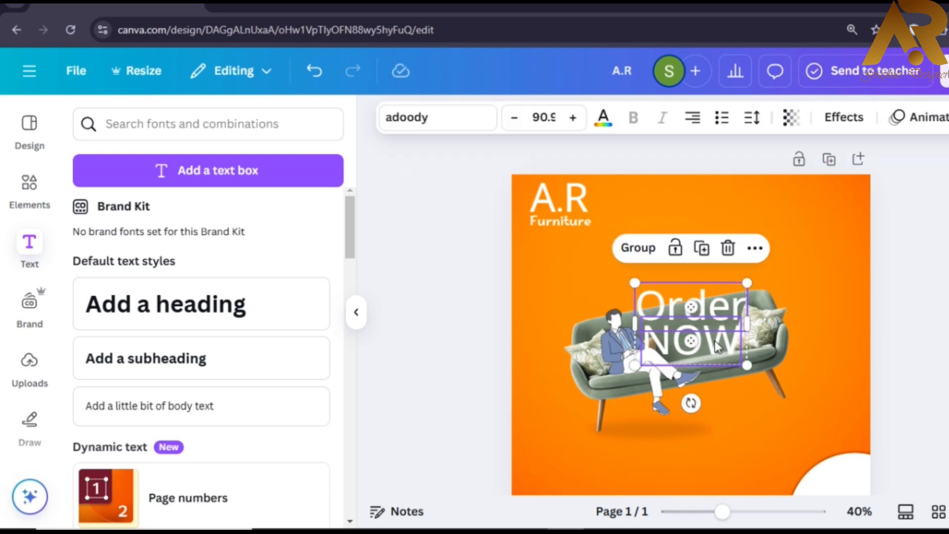
{"action": "left_click_drag", "start_coordinate": [721, 348], "coordinate": [802, 399]}
- Make the Order NOW text black
{"action": "left_click", "coordinate": [603, 119]}
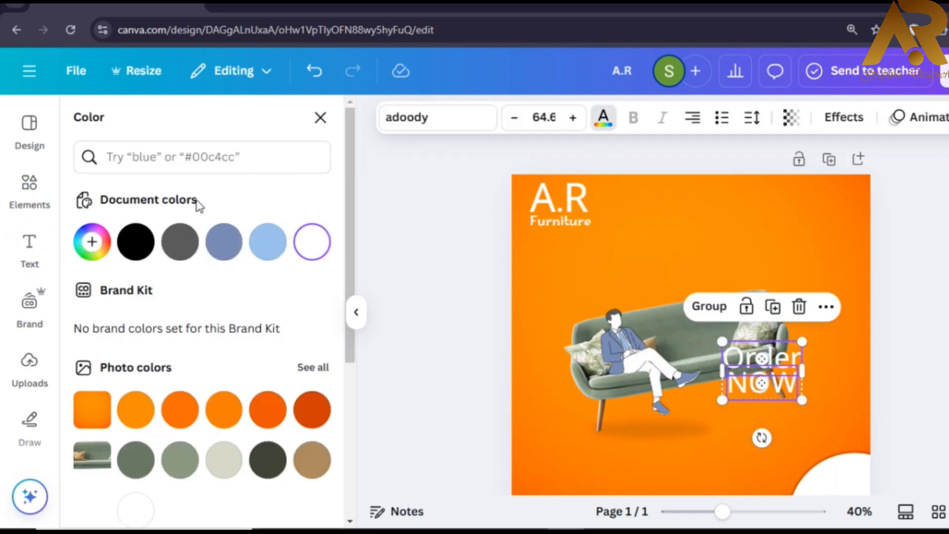
{"action": "left_click", "coordinate": [135, 238]}
{"action": "left_click", "coordinate": [456, 313]}
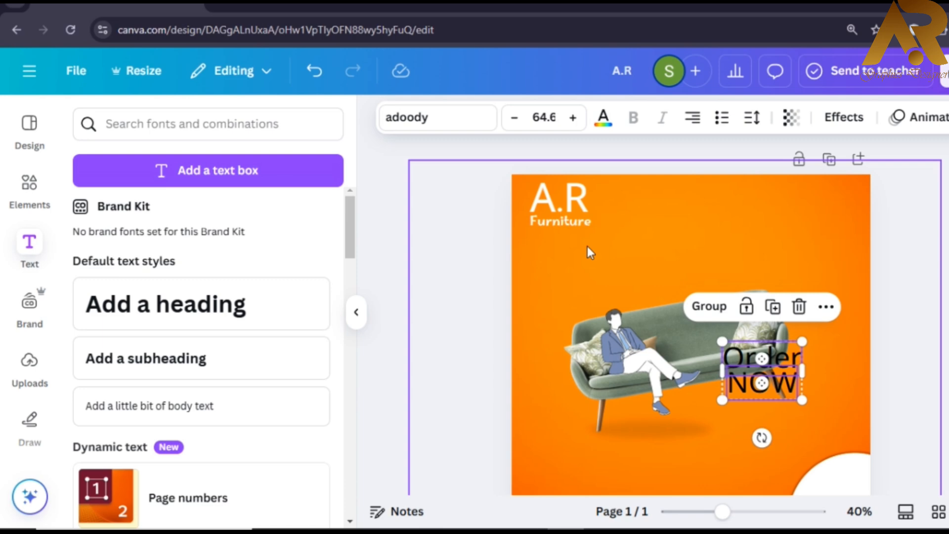
{"action": "left_click", "coordinate": [433, 123]}
{"action": "left_click", "coordinate": [496, 281]}
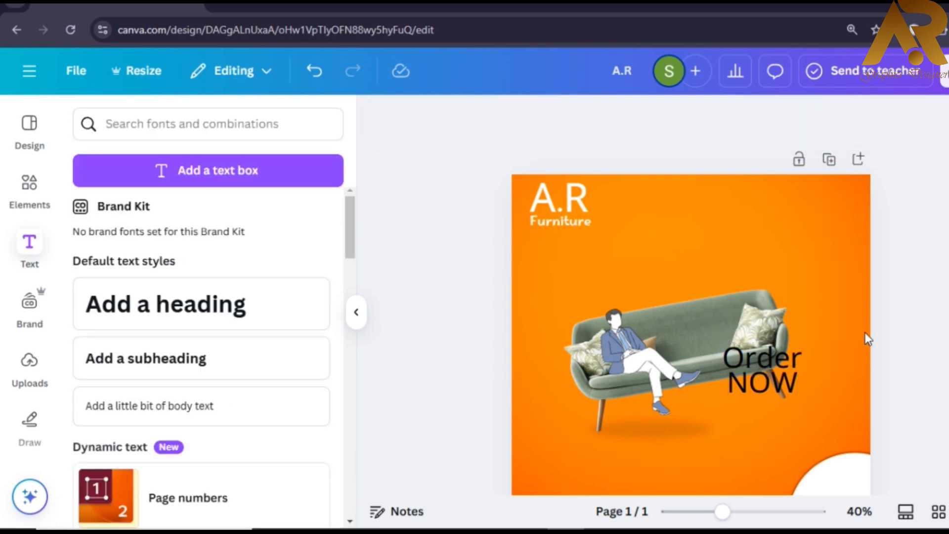
- Set the word Order in the Playwrite US Trad handwriting font
{"action": "left_click", "coordinate": [763, 355]}
{"action": "left_click", "coordinate": [435, 121]}
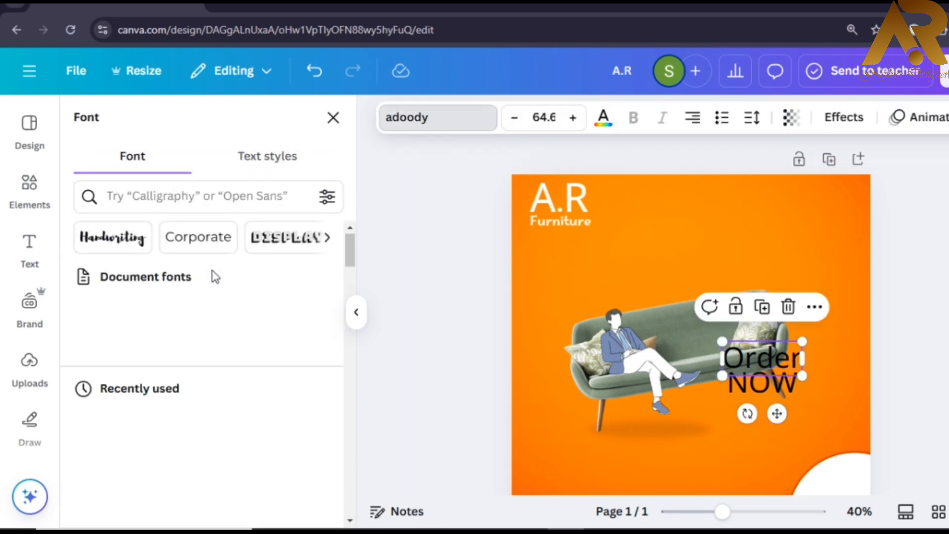
{"action": "left_click", "coordinate": [118, 244]}
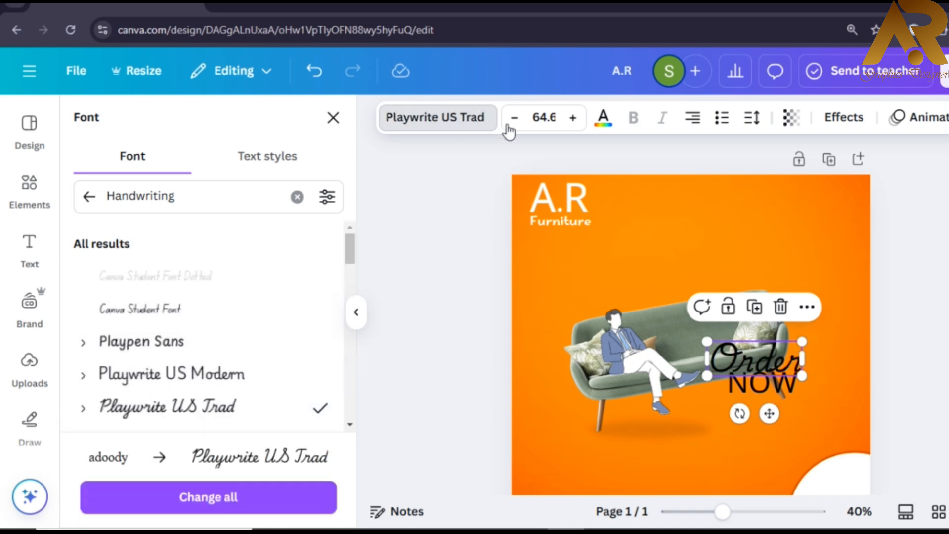
- Set the word NOW in the Impact font
{"action": "left_click", "coordinate": [774, 389]}
{"action": "left_click", "coordinate": [459, 123]}
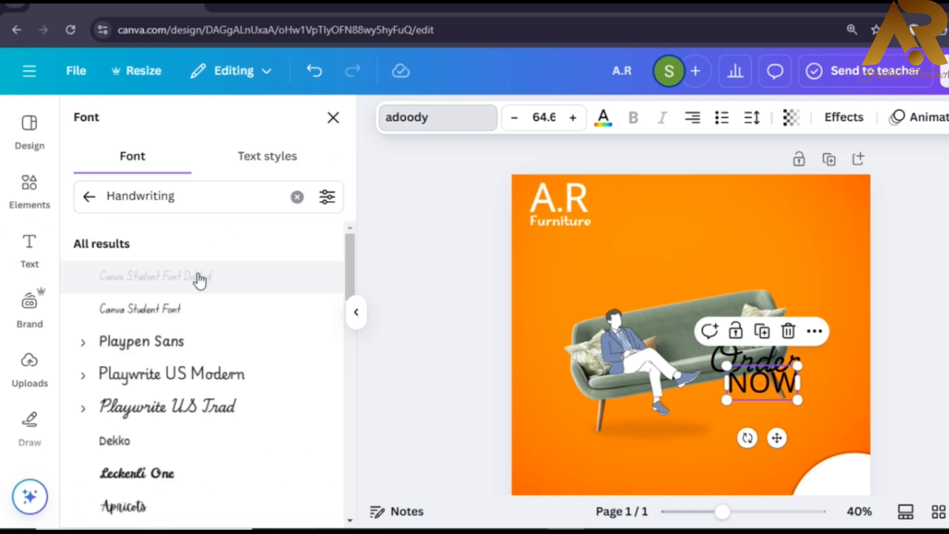
{"action": "left_click", "coordinate": [89, 197]}
{"action": "scroll", "coordinate": [212, 349], "scroll_direction": "down", "scroll_amount": 5}
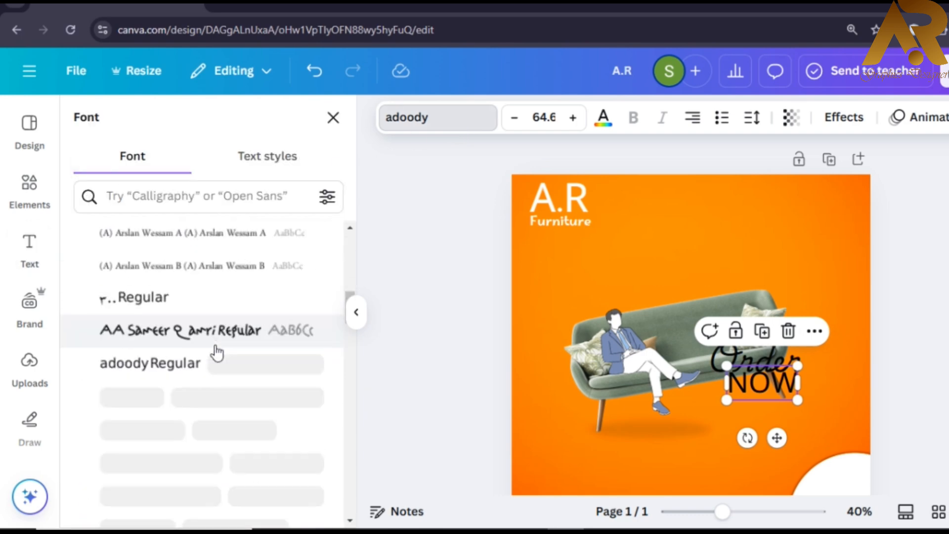
{"action": "left_click", "coordinate": [349, 276]}
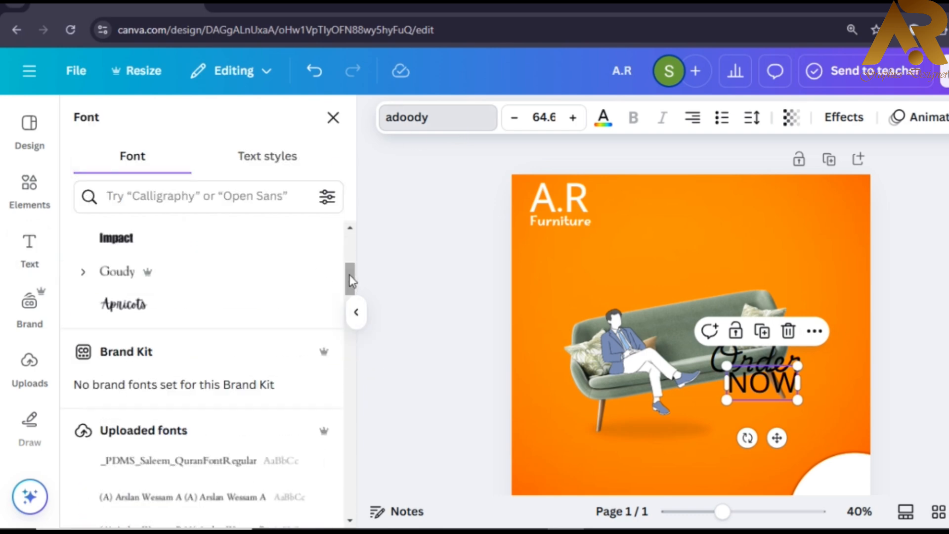
{"action": "left_click", "coordinate": [197, 295]}
{"action": "left_click", "coordinate": [775, 388]}
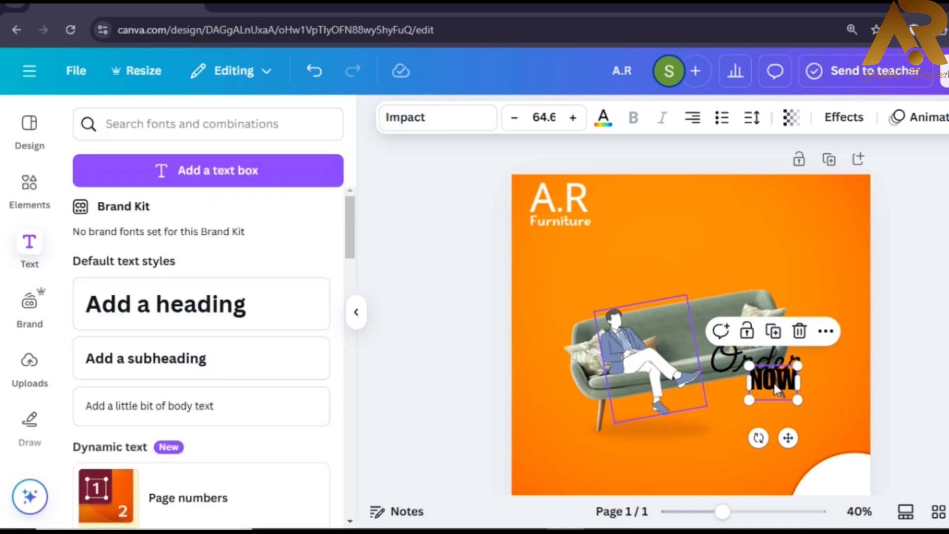
- Move Order and NOW together down-right toward the white corner circle
{"action": "left_click", "coordinate": [913, 321]}
{"action": "left_click", "coordinate": [776, 366]}
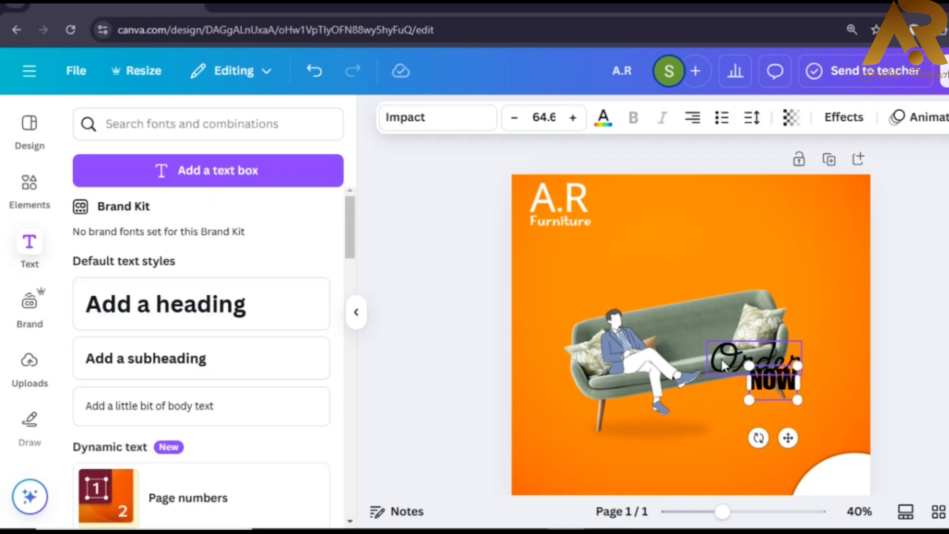
{"action": "left_click", "coordinate": [720, 357], "text": "shift"}
{"action": "scroll", "coordinate": [772, 284], "scroll_direction": "down", "scroll_amount": 2}
{"action": "left_click_drag", "start_coordinate": [771, 285], "coordinate": [853, 437]}
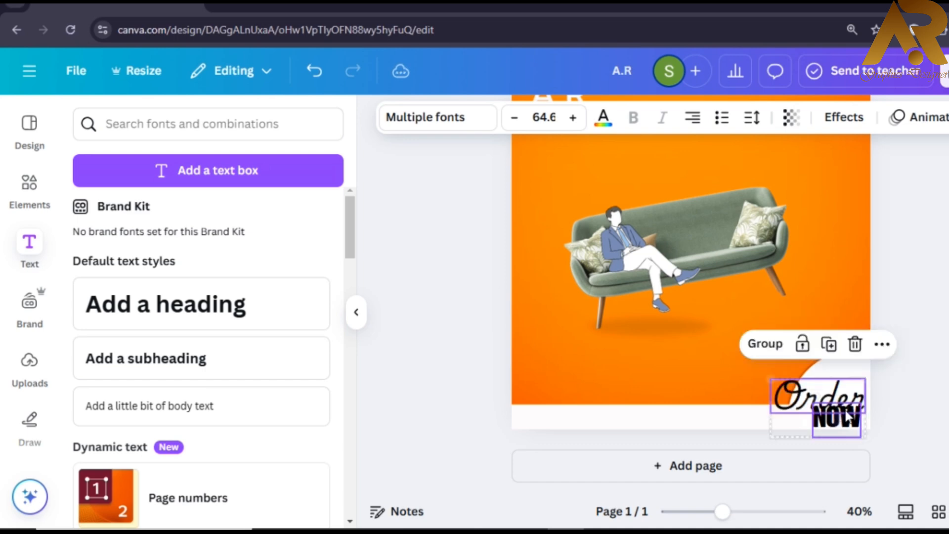
- Shrink the words Order and NOW to fit the corner, NOW matching Order
{"action": "key", "text": "Escape"}
{"action": "left_click", "coordinate": [820, 405]}
{"action": "left_click_drag", "start_coordinate": [769, 416], "coordinate": [813, 374]}
{"action": "left_click", "coordinate": [836, 415]}
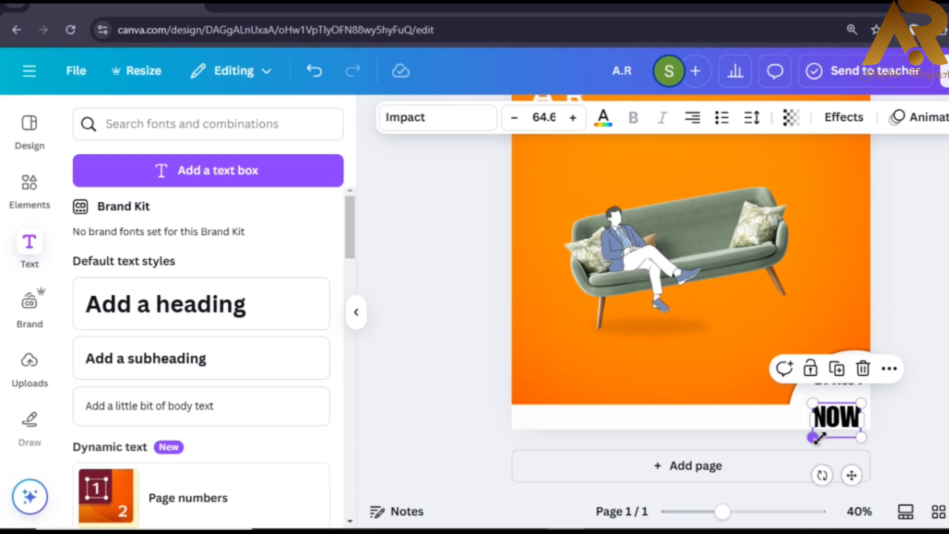
{"action": "left_click_drag", "start_coordinate": [812, 435], "coordinate": [826, 421]}
{"action": "left_click", "coordinate": [934, 388]}
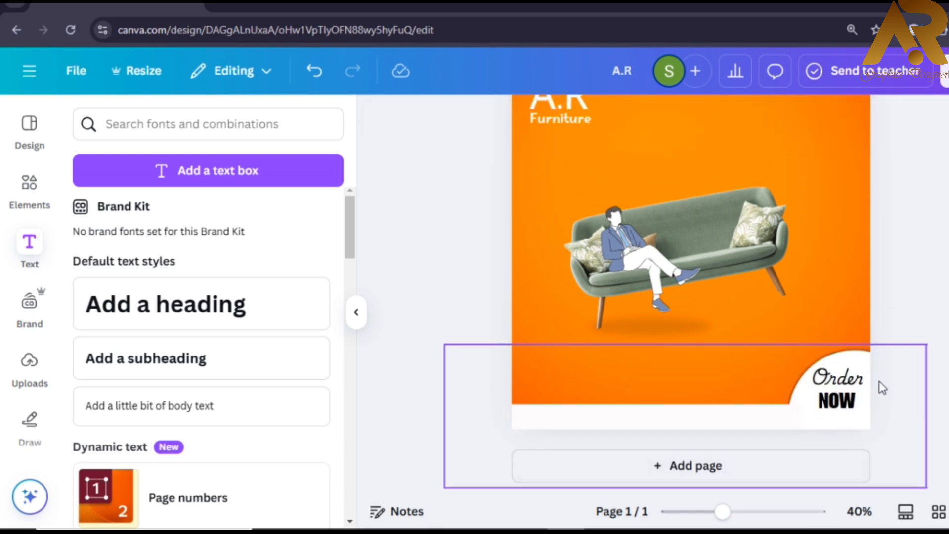
- Enlarge Order and NOW together slightly and settle them inside the white corner circle
{"action": "left_click", "coordinate": [839, 379]}
{"action": "left_click", "coordinate": [837, 401], "text": "shift"}
{"action": "left_click_drag", "start_coordinate": [861, 415], "coordinate": [870, 424]}
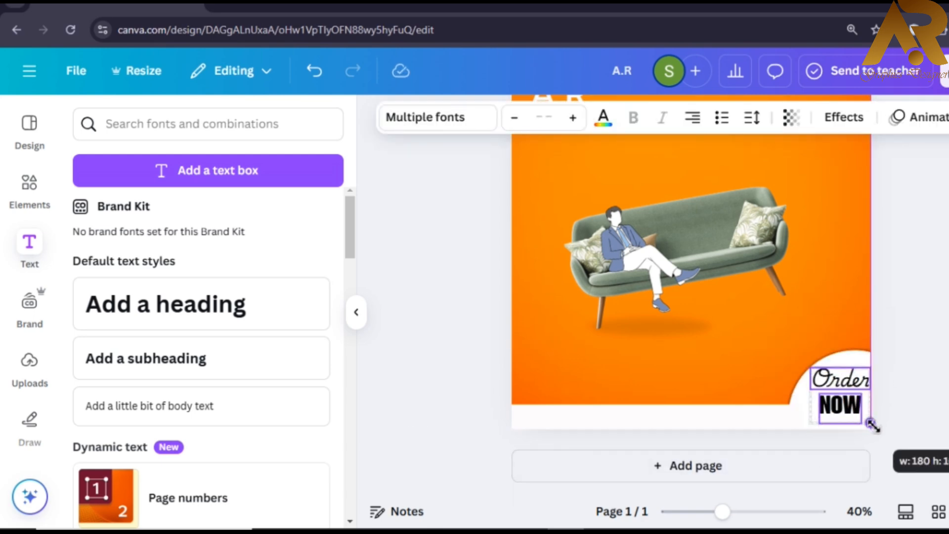
{"action": "left_click_drag", "start_coordinate": [840, 384], "coordinate": [842, 390]}
{"action": "left_click", "coordinate": [872, 391]}
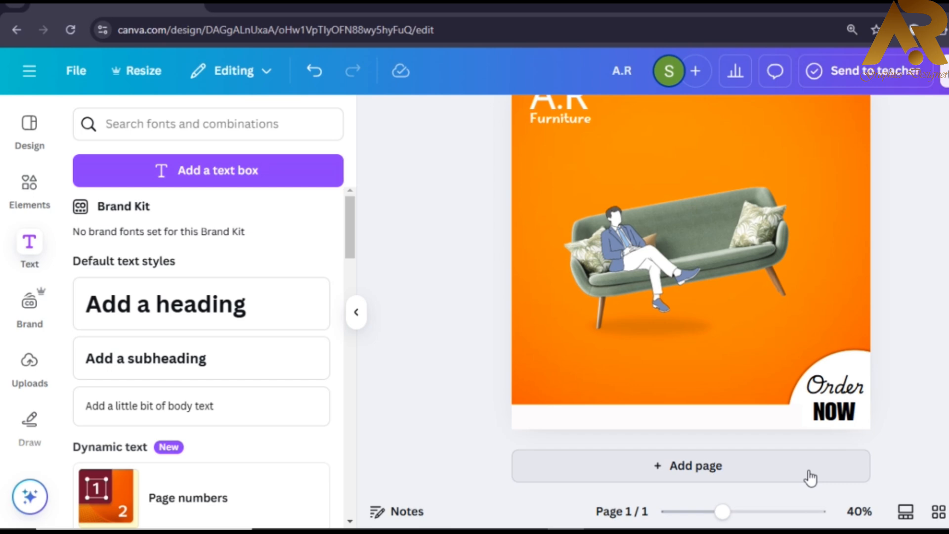
- Add a wide text box with the contact phone-number line, set in Goudy
{"action": "left_click", "coordinate": [166, 174]}
{"action": "left_click_drag", "start_coordinate": [790, 297], "coordinate": [830, 241]}
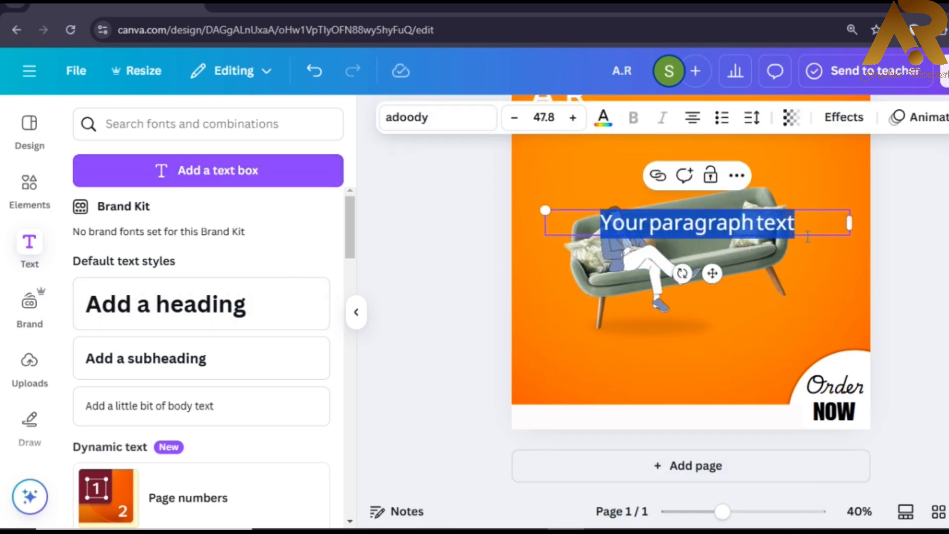
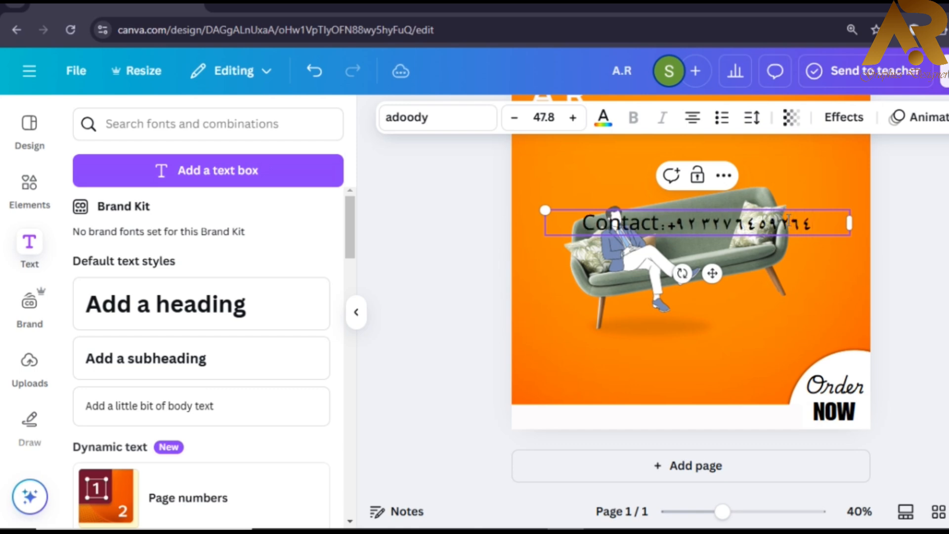
{"action": "key", "text": "ctrl+a"}
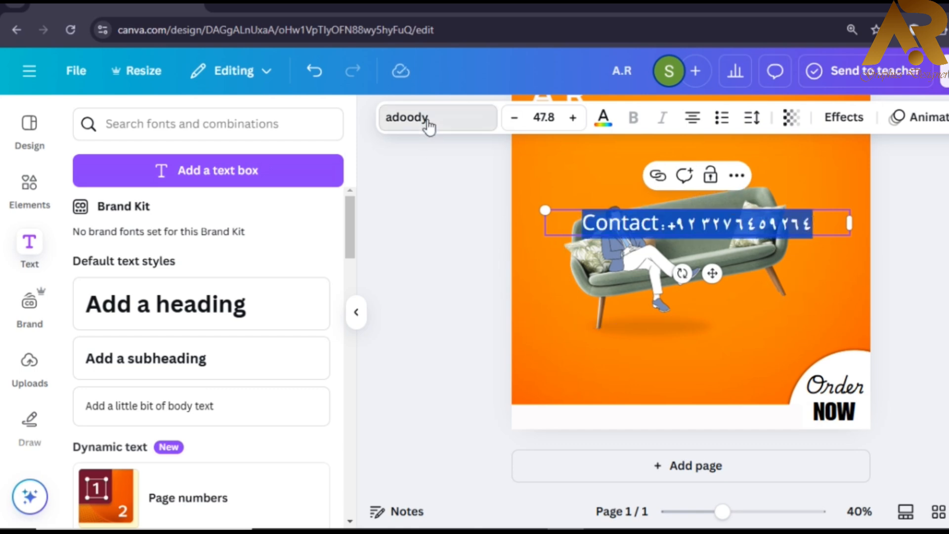
{"action": "left_click", "coordinate": [426, 124]}
{"action": "left_click", "coordinate": [222, 292]}
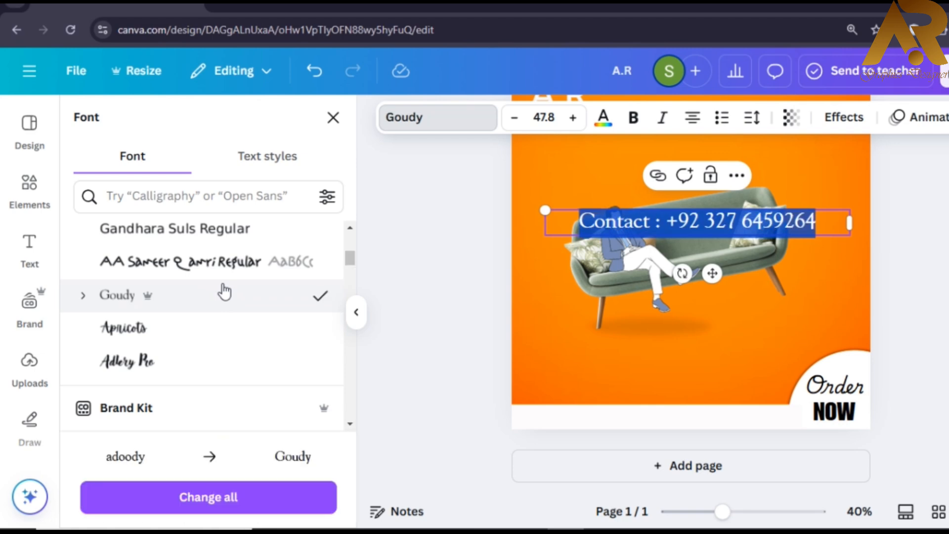
- Place the contact line on the bottom white strip, resized to 39.9
{"action": "left_click_drag", "start_coordinate": [607, 211], "coordinate": [558, 406]}
{"action": "left_click_drag", "start_coordinate": [499, 404], "coordinate": [568, 411]}
{"action": "left_click_drag", "start_coordinate": [632, 423], "coordinate": [616, 419]}
{"action": "left_click", "coordinate": [914, 346]}
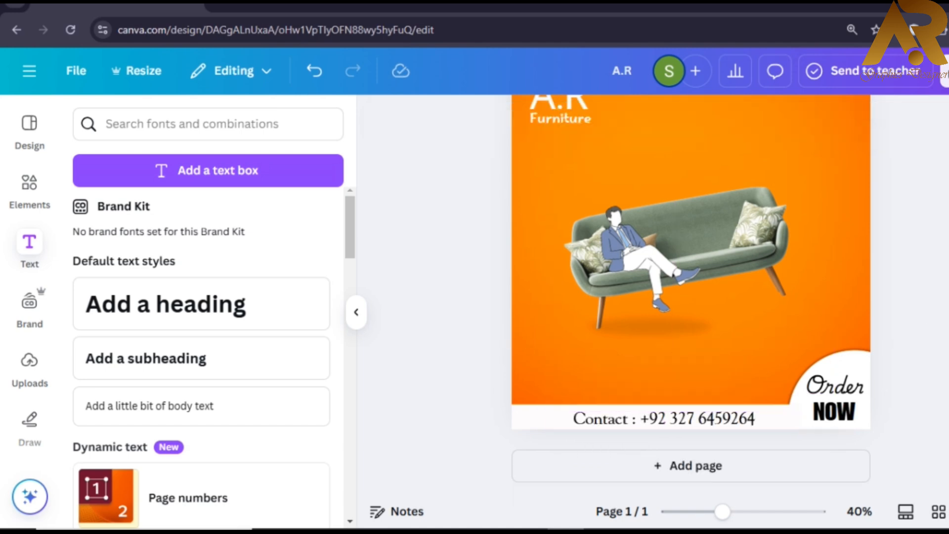
{"action": "scroll", "coordinate": [806, 273], "scroll_direction": "up", "scroll_amount": 2}
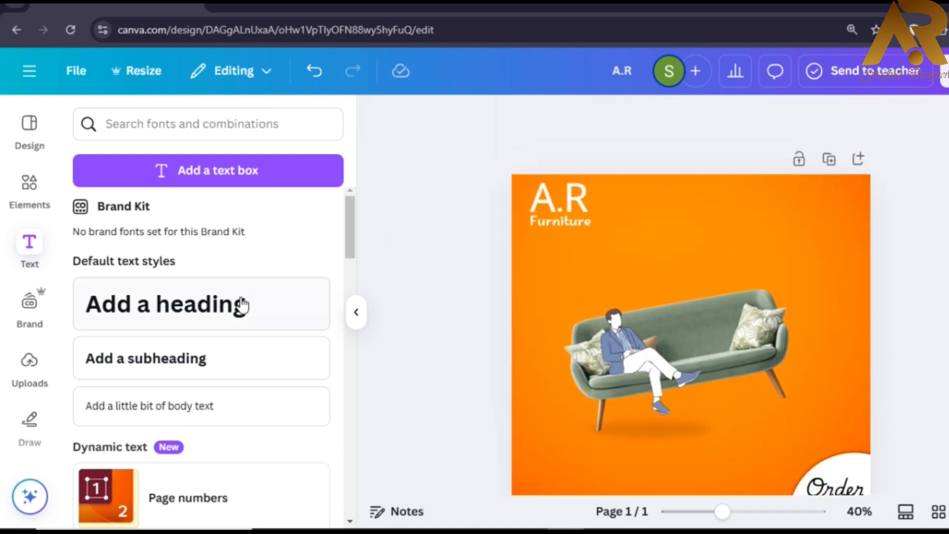
- Add a 'Best Selling' text box and enlarge it
{"action": "left_click", "coordinate": [235, 182]}
{"action": "type", "text": "Best Se"}
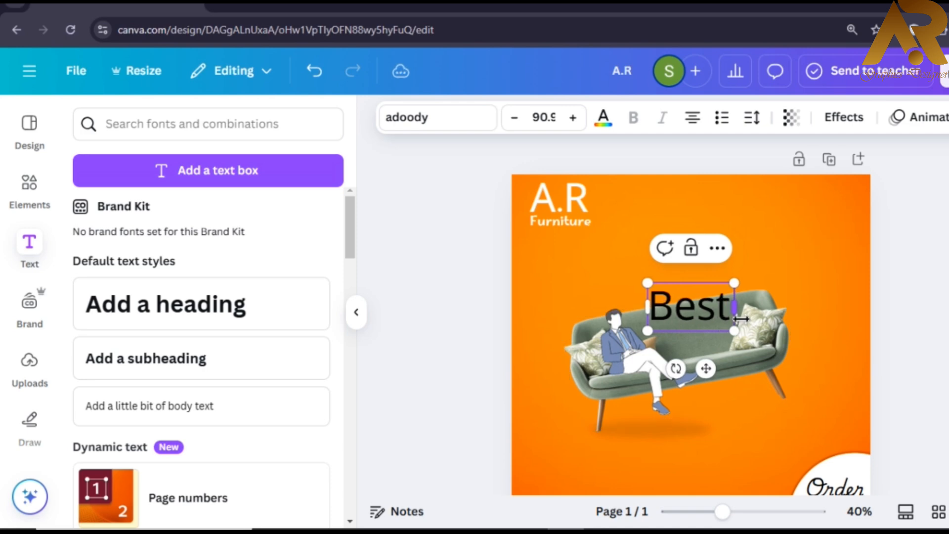
{"action": "key", "text": "BackSpace"}
{"action": "key", "text": "BackSpace"}
{"action": "key", "text": "BackSpace"}
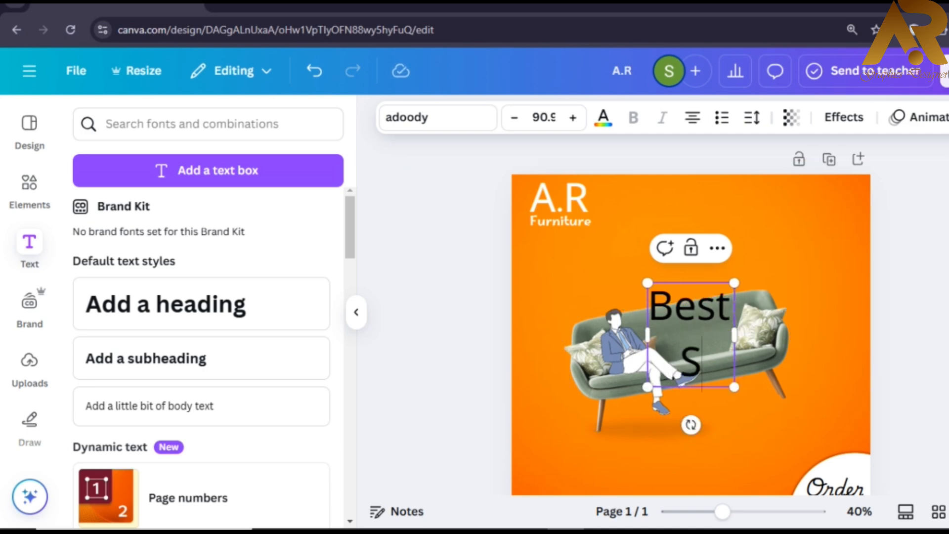
{"action": "type", "text": "Selling"}
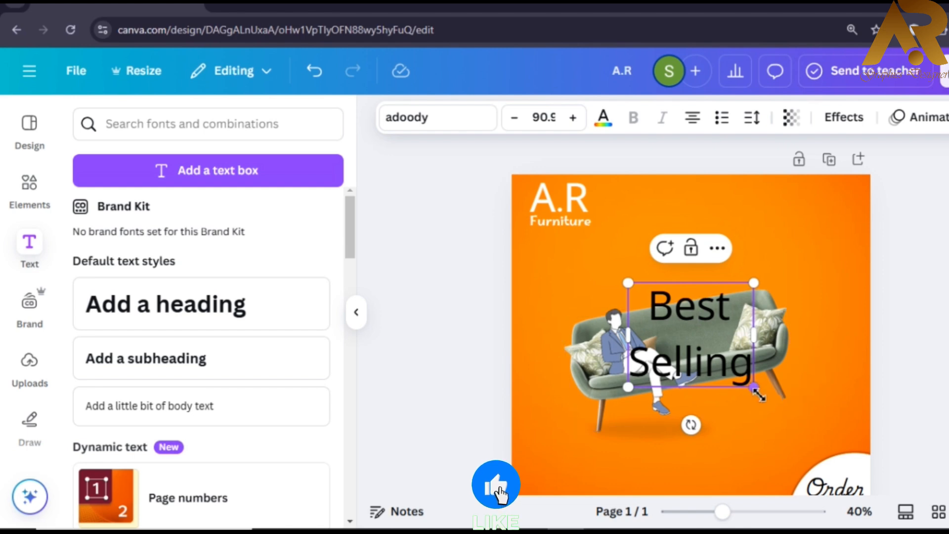
{"action": "left_click_drag", "start_coordinate": [759, 395], "coordinate": [787, 415]}
- Tighten the line spacing of Best Selling and move it over the sofa
{"action": "left_click", "coordinate": [751, 117]}
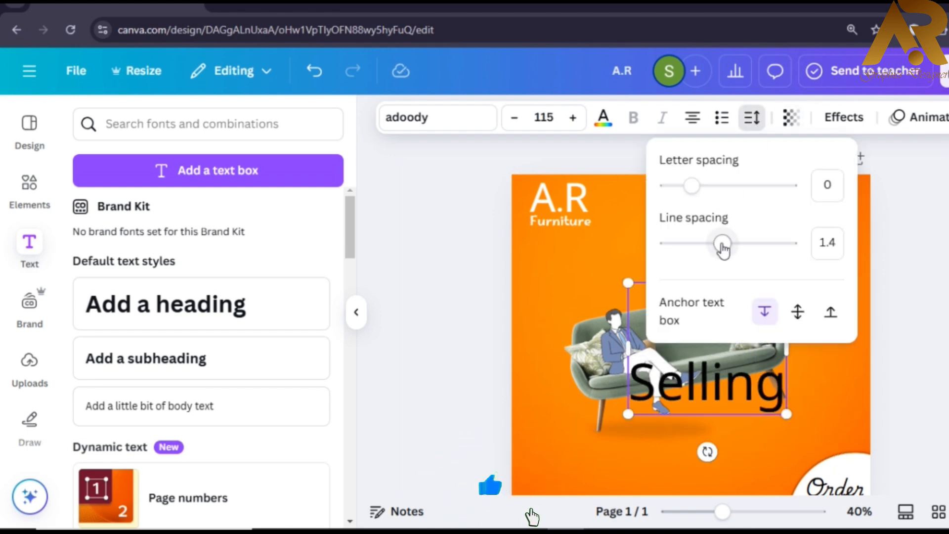
{"action": "left_click_drag", "start_coordinate": [722, 247], "coordinate": [685, 249]}
{"action": "left_click", "coordinate": [929, 258]}
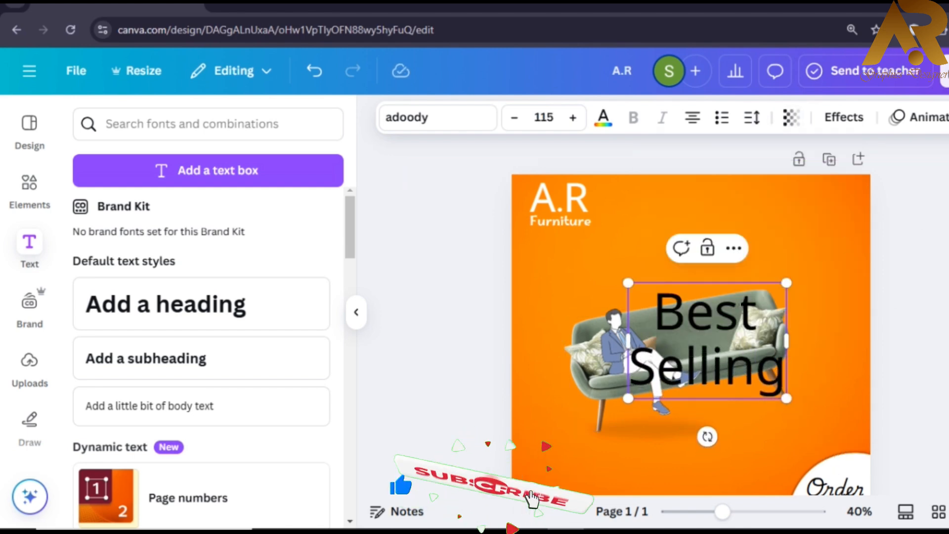
{"action": "left_click", "coordinate": [930, 259]}
{"action": "left_click_drag", "start_coordinate": [711, 320], "coordinate": [588, 275]}
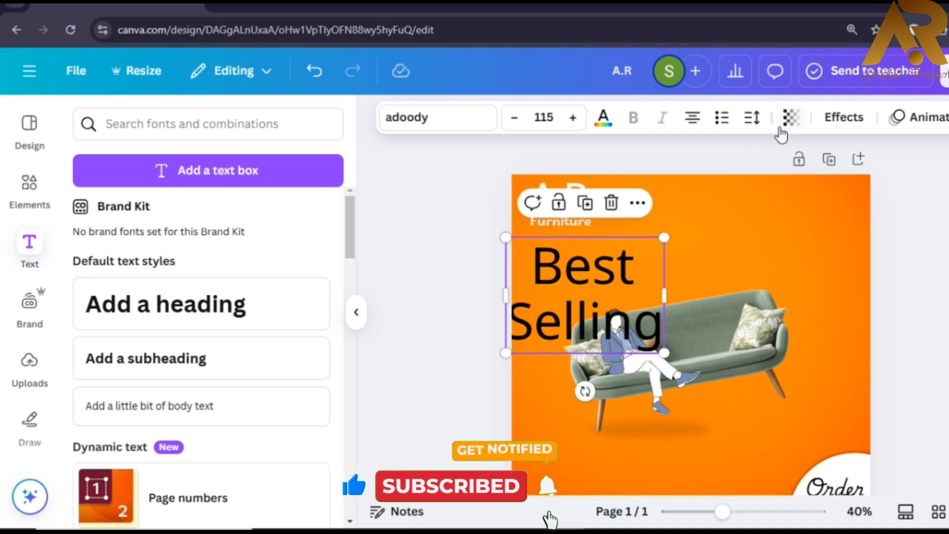
- Set line spacing to about 0.95, widen letter spacing, and size Best Selling to 90.1
{"action": "left_click", "coordinate": [752, 117]}
{"action": "left_click_drag", "start_coordinate": [723, 243], "coordinate": [694, 245]}
{"action": "mouse_move", "coordinate": [691, 186]}
{"action": "left_mouse_down"}
{"action": "mouse_move", "coordinate": [703, 186]}
{"action": "mouse_move", "coordinate": [690, 187]}
{"action": "left_mouse_up"}
{"action": "left_click", "coordinate": [882, 243]}
{"action": "left_click_drag", "start_coordinate": [618, 295], "coordinate": [684, 279]}
{"action": "left_click_drag", "start_coordinate": [729, 330], "coordinate": [695, 307]}
- Set the Best Selling headline in the Gagalin font
{"action": "left_click_drag", "start_coordinate": [629, 289], "coordinate": [652, 276]}
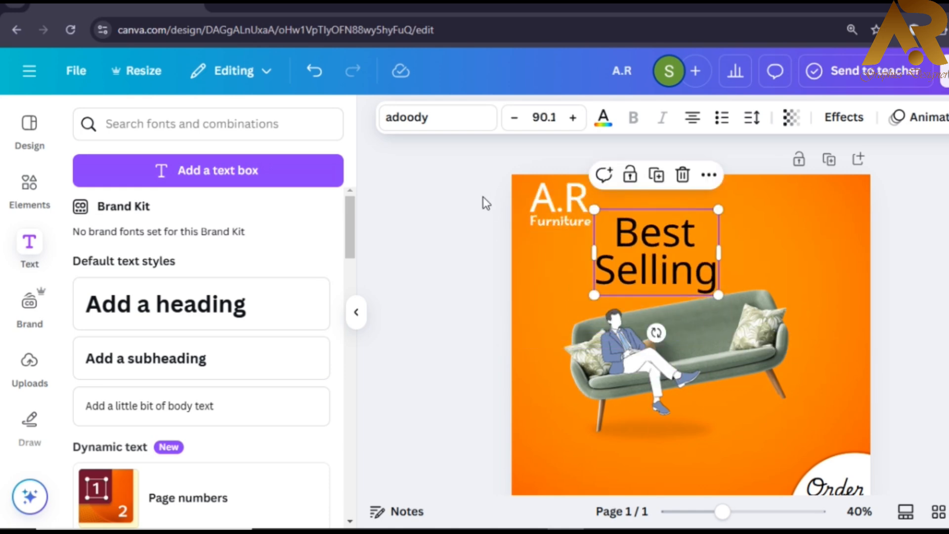
{"action": "left_click", "coordinate": [447, 121]}
{"action": "scroll", "coordinate": [195, 450], "scroll_direction": "down", "scroll_amount": 15}
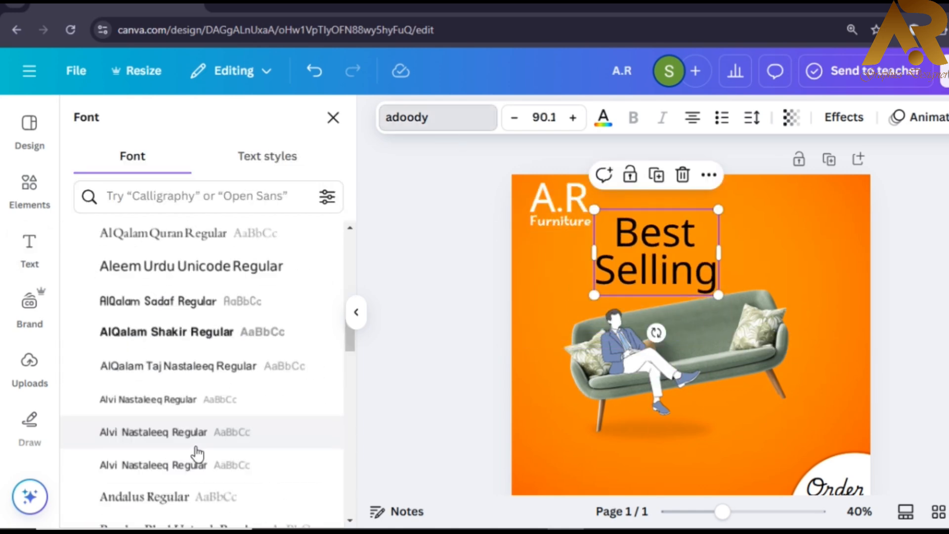
{"action": "left_click", "coordinate": [252, 420]}
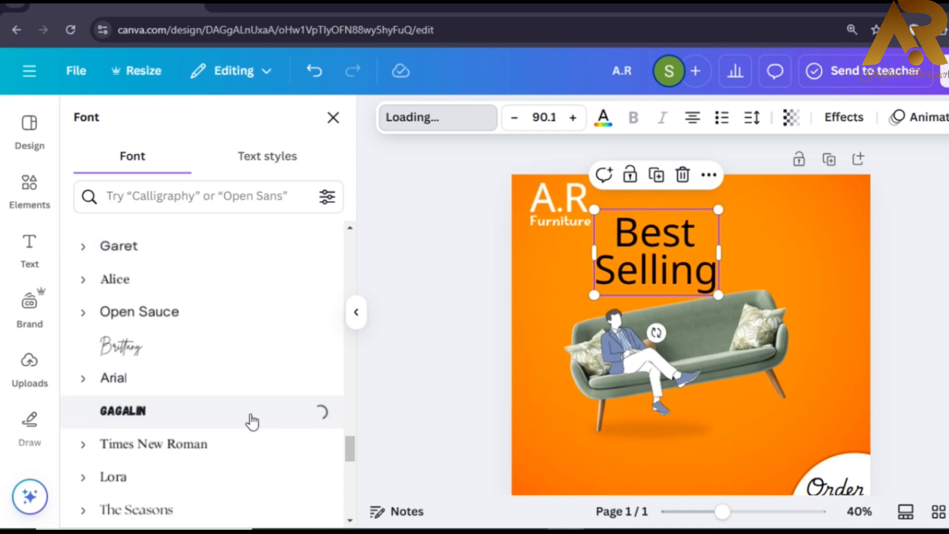
- Make the headline dark grey and nudge it down-left
{"action": "left_click", "coordinate": [602, 117]}
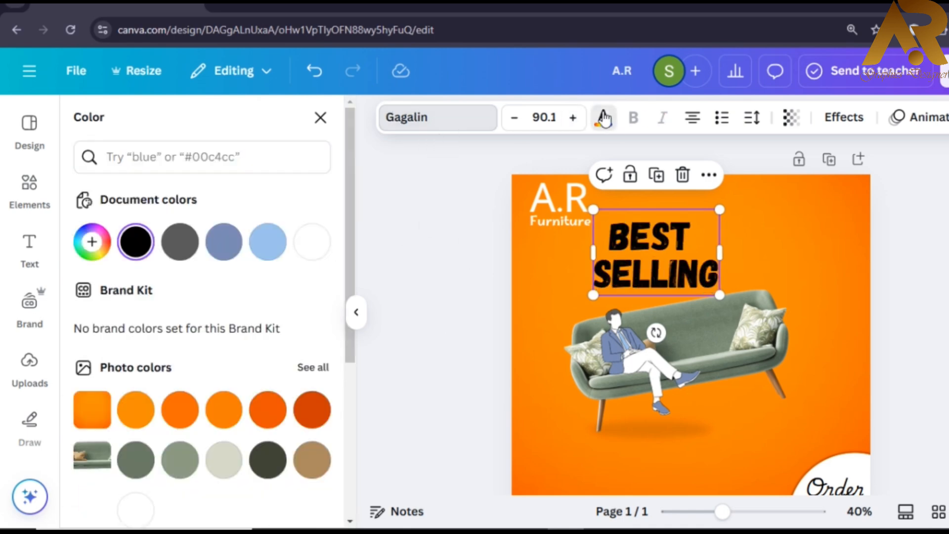
{"action": "scroll", "coordinate": [154, 352], "scroll_direction": "down", "scroll_amount": 4}
{"action": "left_click", "coordinate": [146, 371]}
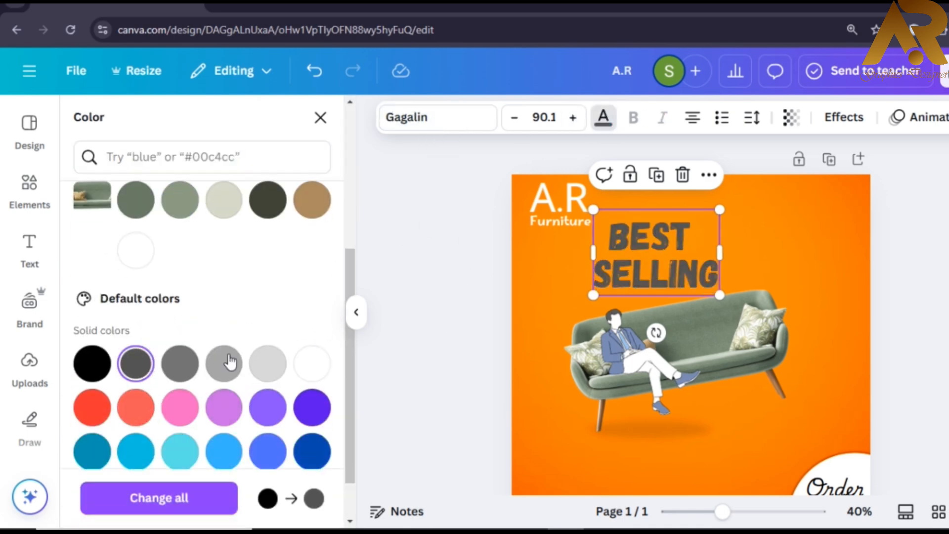
{"action": "left_click", "coordinate": [491, 294]}
{"action": "left_click_drag", "start_coordinate": [648, 257], "coordinate": [641, 270]}
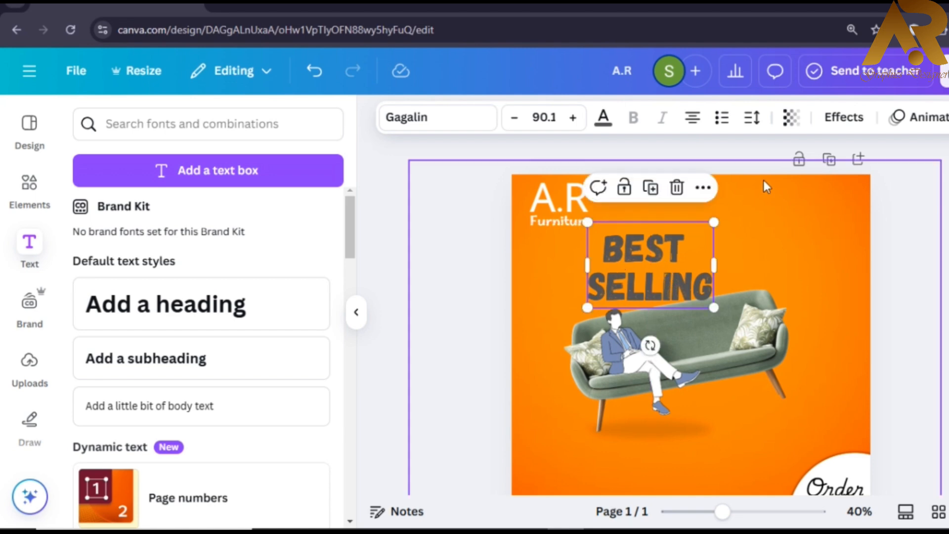
- Apply the Lift effect to BEST SELLING and the A.R logo, then tilt the headline slightly
{"action": "left_click", "coordinate": [843, 118]}
{"action": "left_click", "coordinate": [305, 221]}
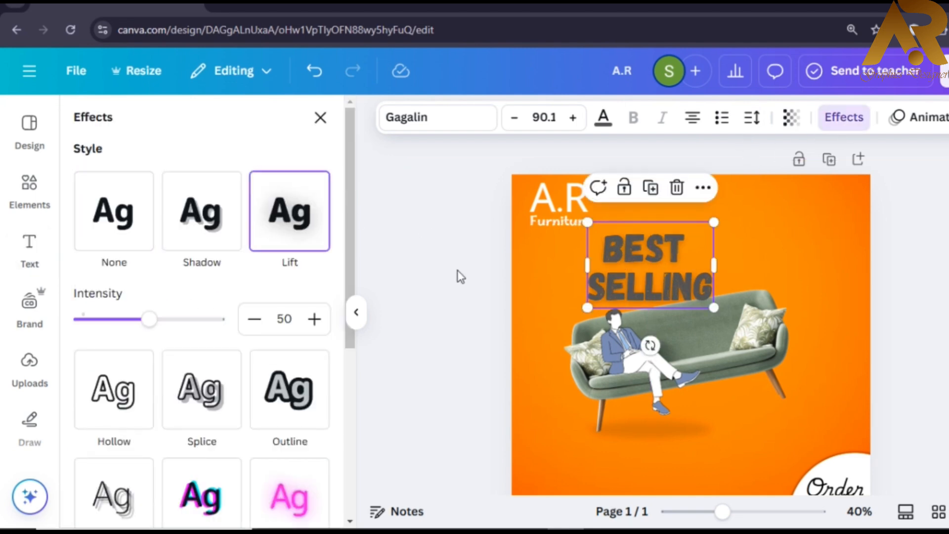
{"action": "left_click", "coordinate": [457, 270]}
{"action": "left_click", "coordinate": [541, 204]}
{"action": "left_click", "coordinate": [544, 224], "text": "shift"}
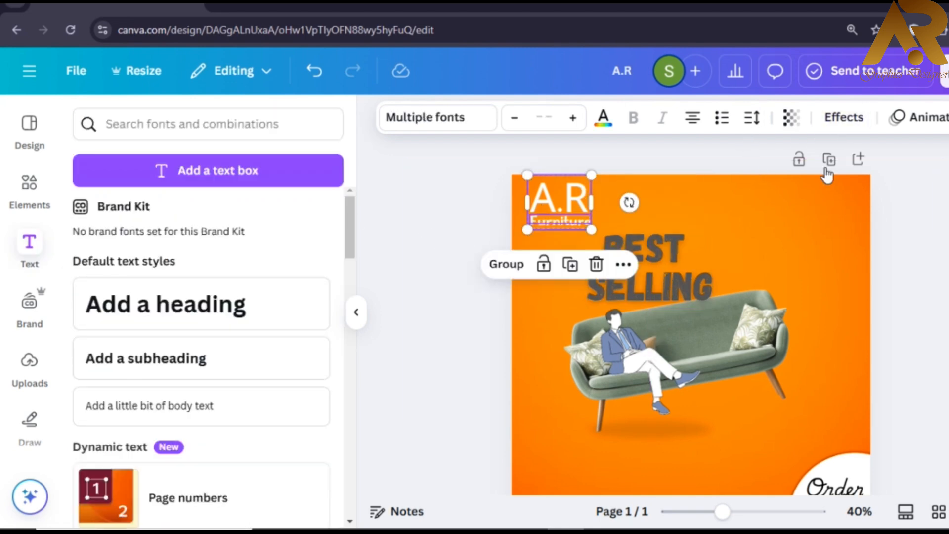
{"action": "left_click", "coordinate": [846, 127]}
{"action": "left_click", "coordinate": [293, 233]}
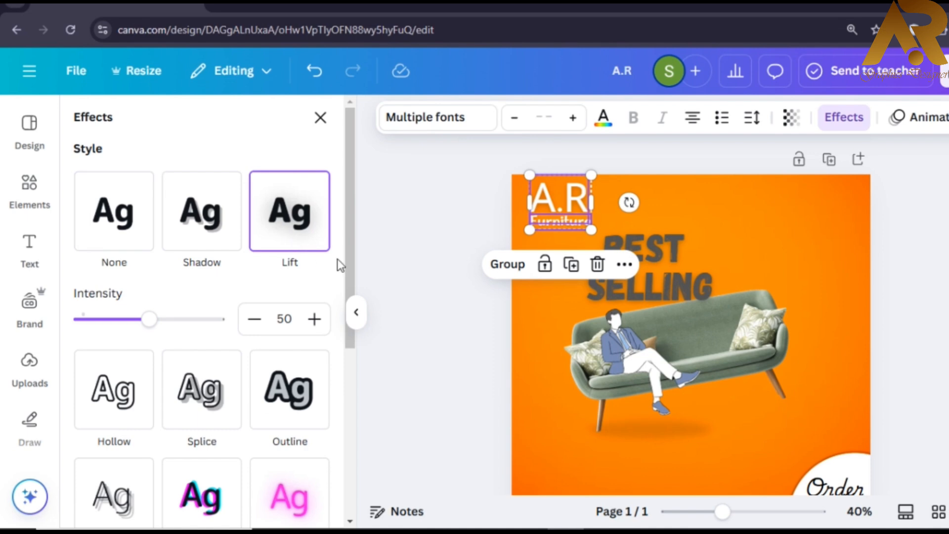
{"action": "left_click", "coordinate": [506, 205]}
{"action": "left_click_drag", "start_coordinate": [664, 259], "coordinate": [710, 258]}
{"action": "left_click_drag", "start_coordinate": [675, 334], "coordinate": [724, 301]}
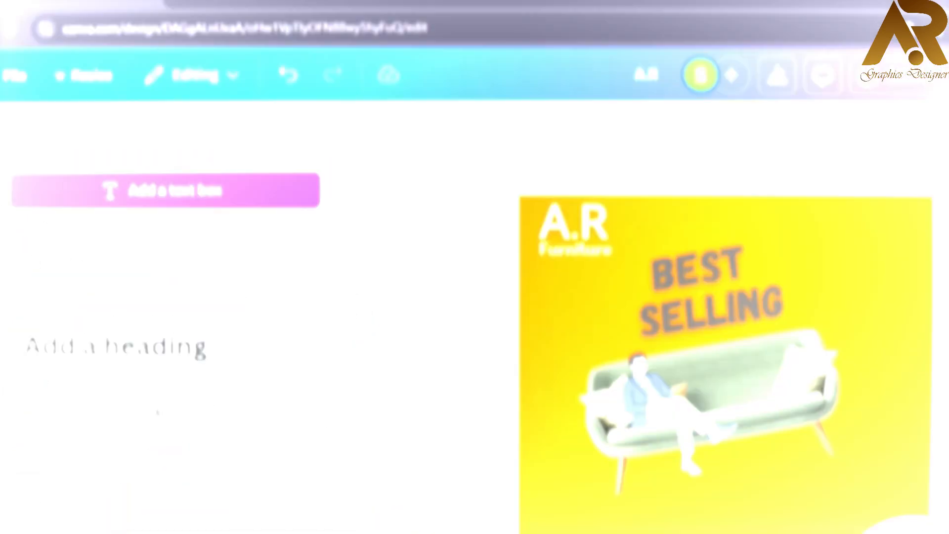